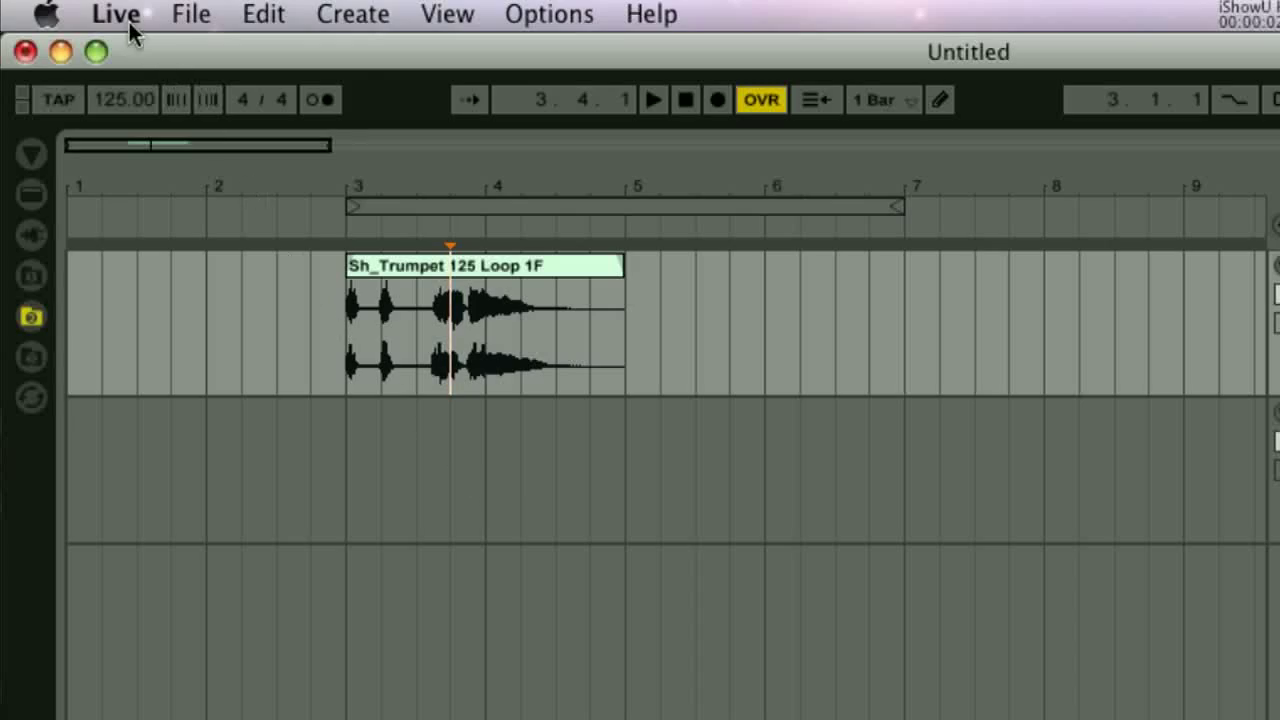
Browse the Live application menu, then close it without choosing anything.
click(127, 22)
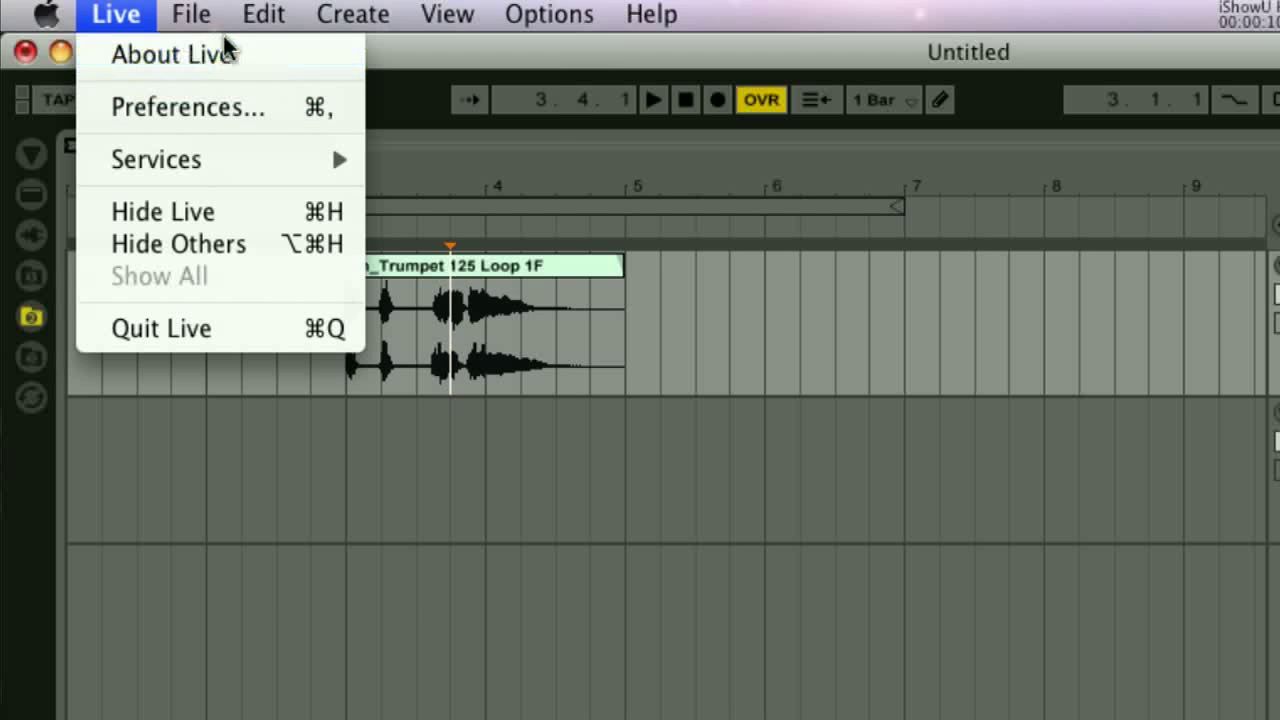
mouse_move(189, 14)
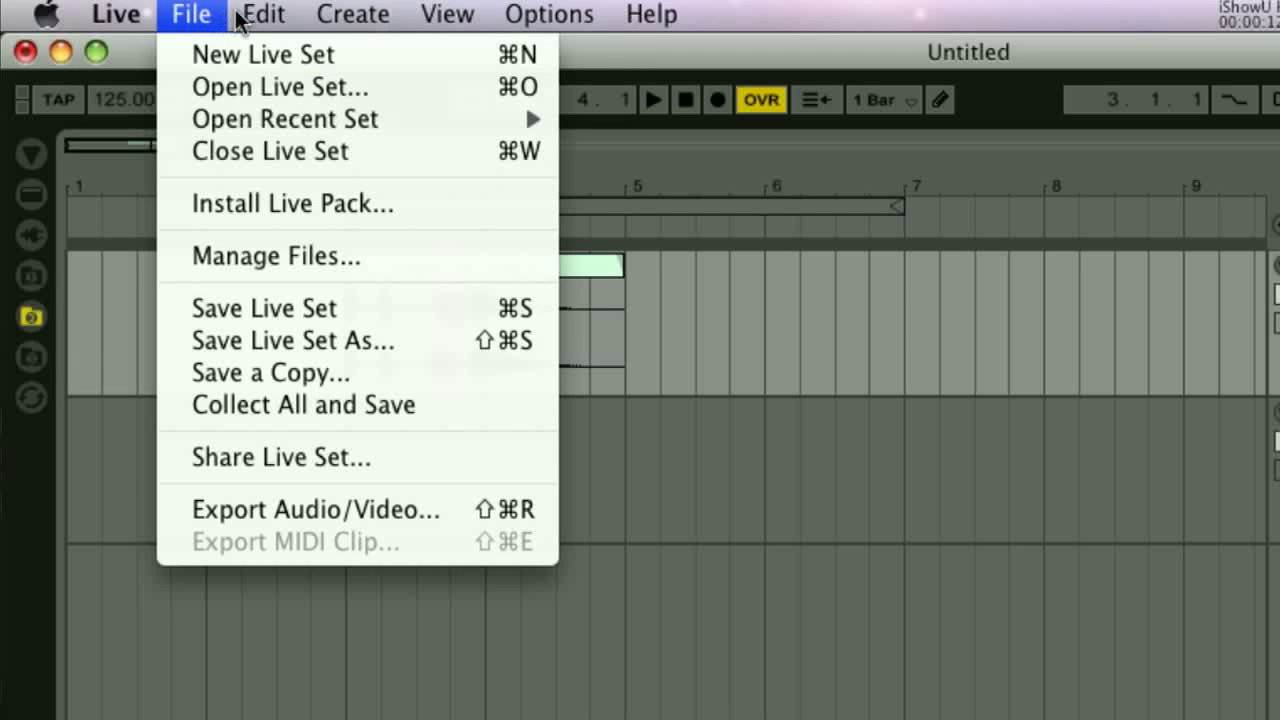
mouse_move(250, 16)
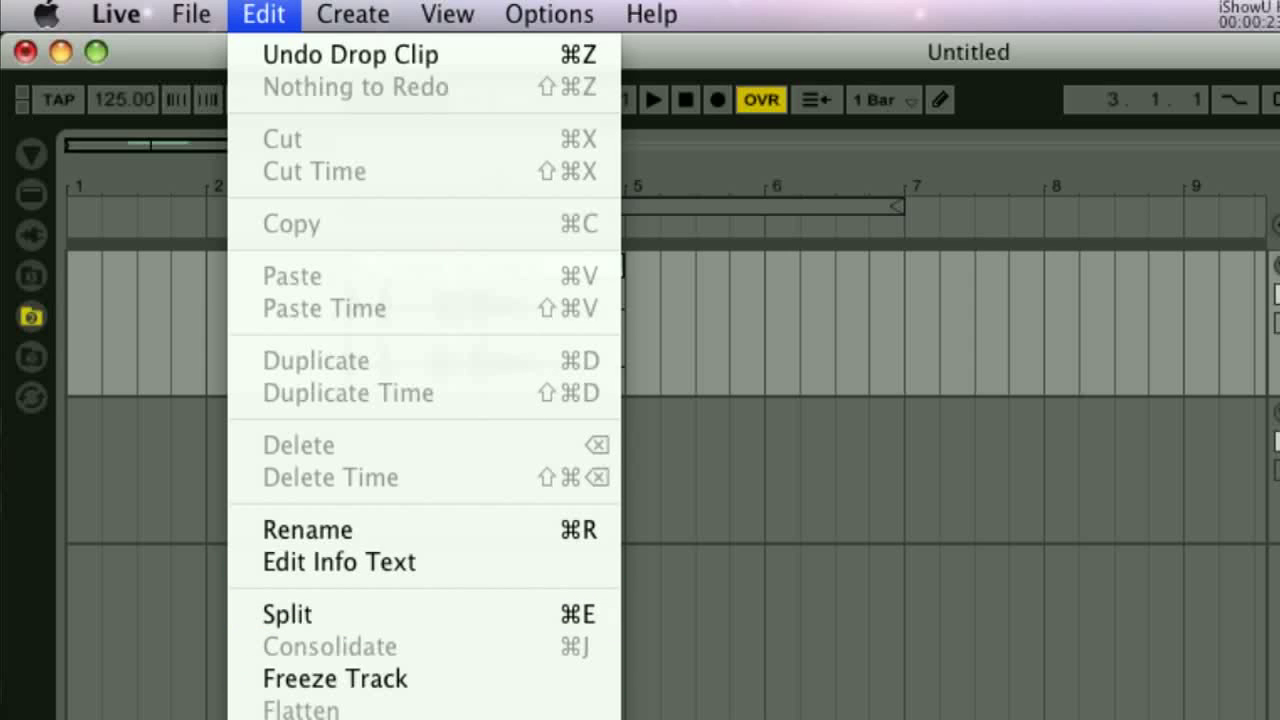
click(700, 335)
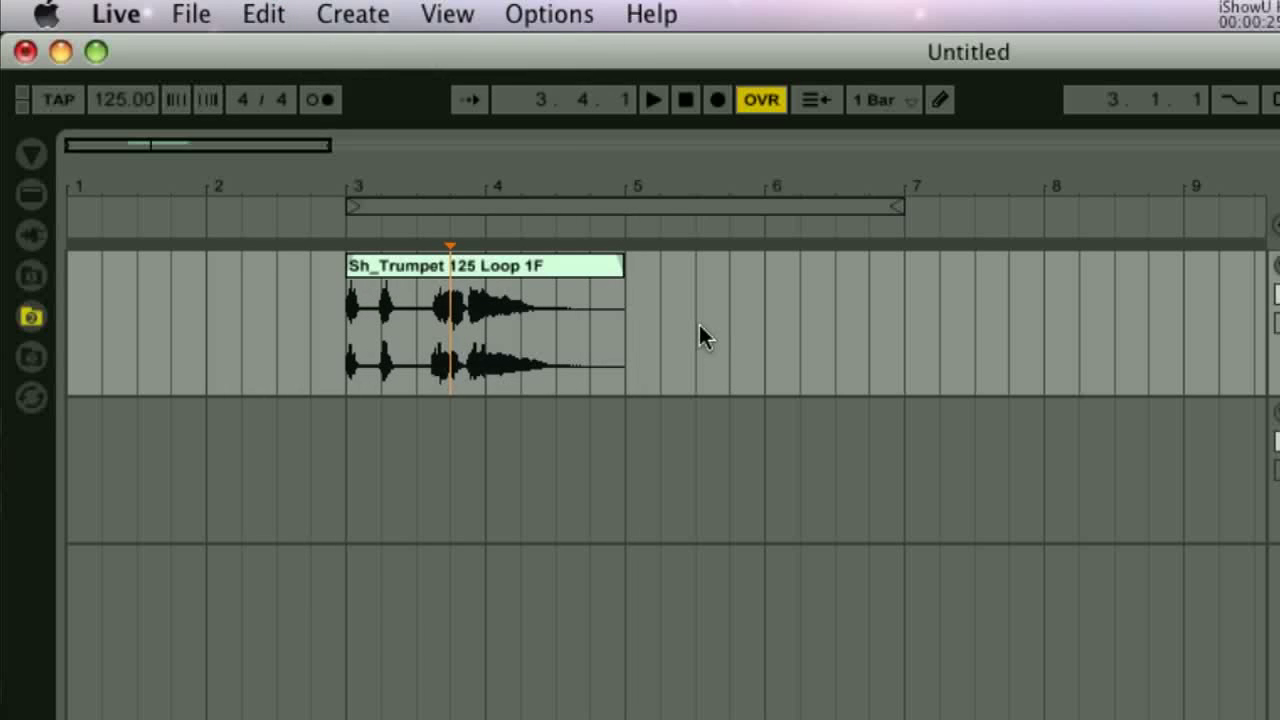
In Preferences, set the audio output device to Built-in Output (0 In, 2 Out).
key(super+comma)
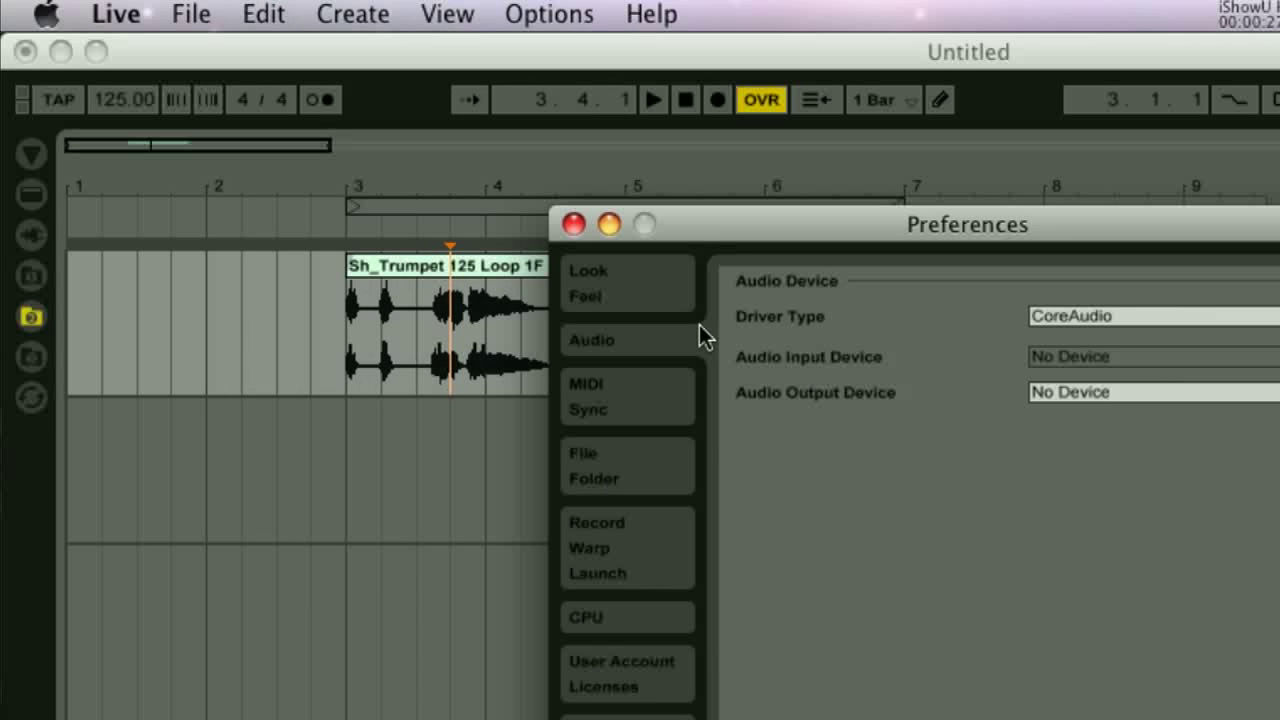
drag(876, 231, 737, 126)
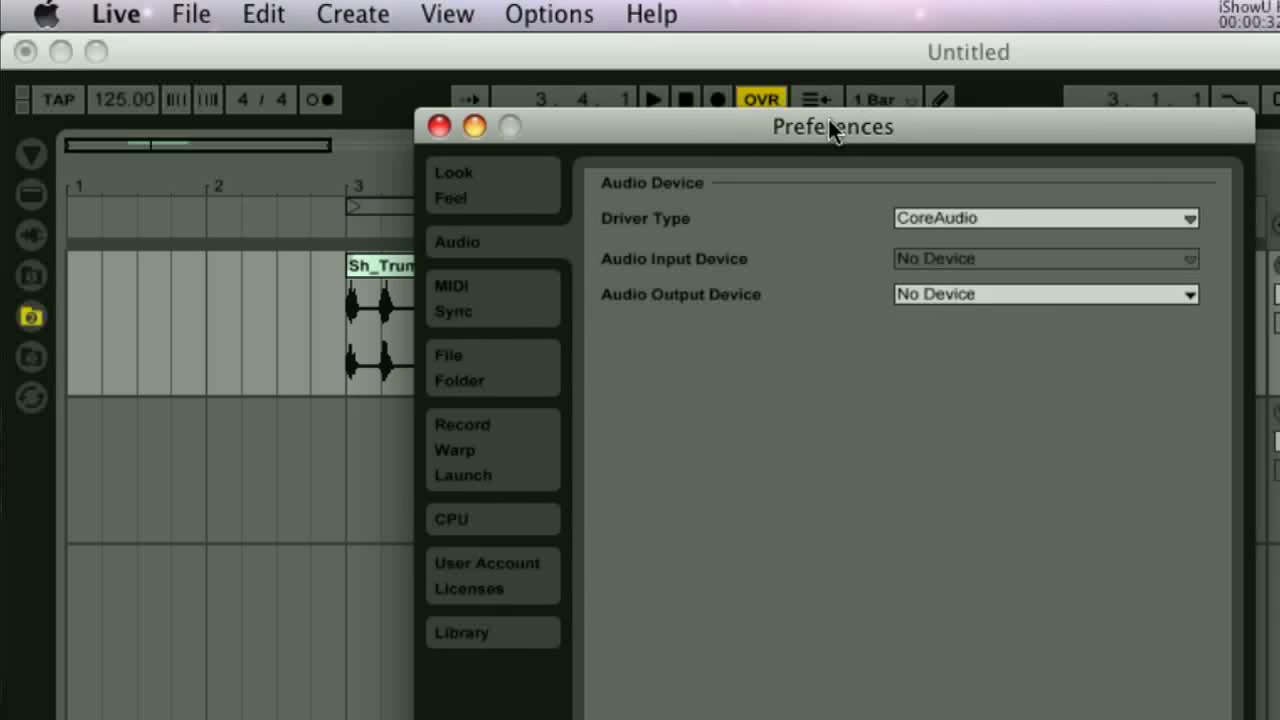
drag(828, 119, 729, 133)
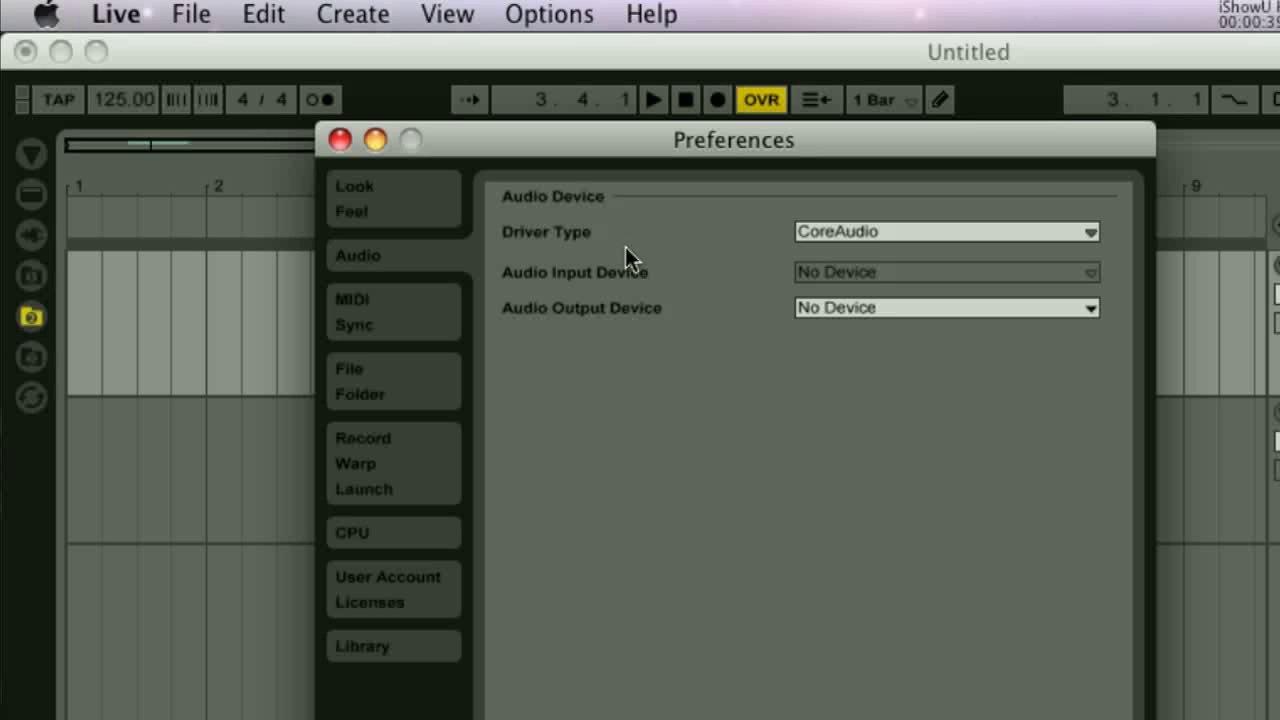
click(921, 309)
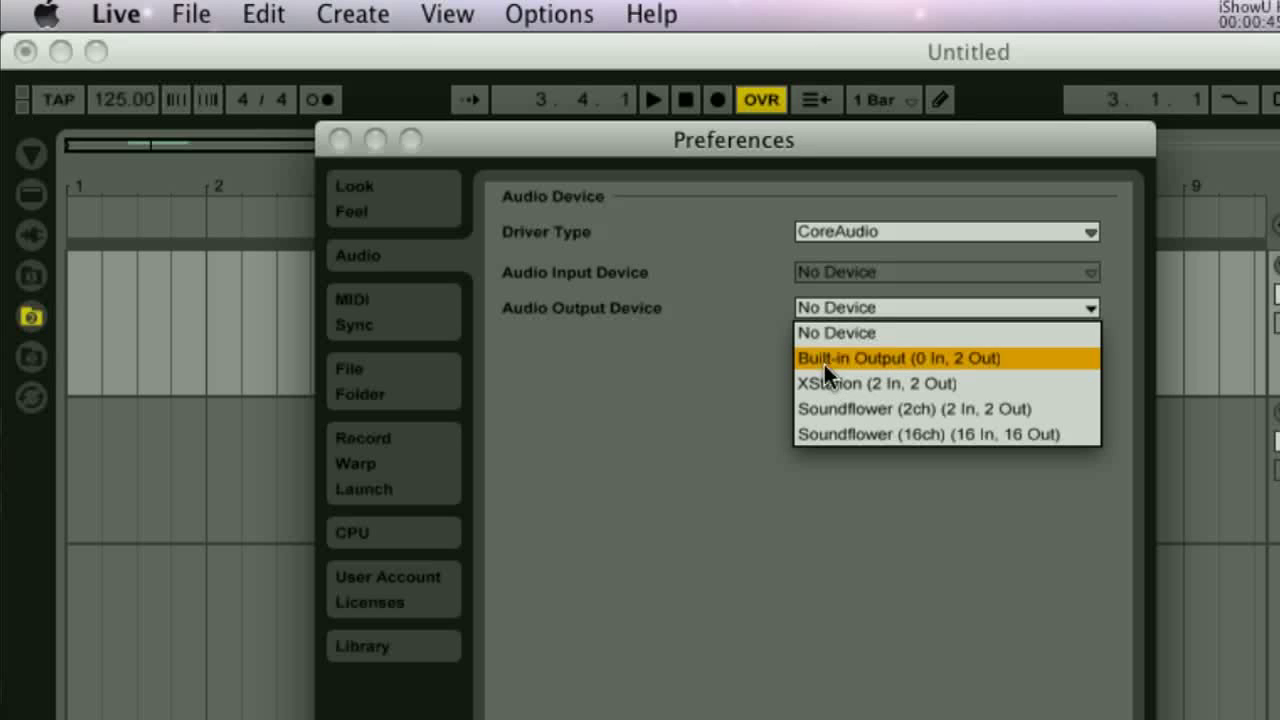
click(875, 366)
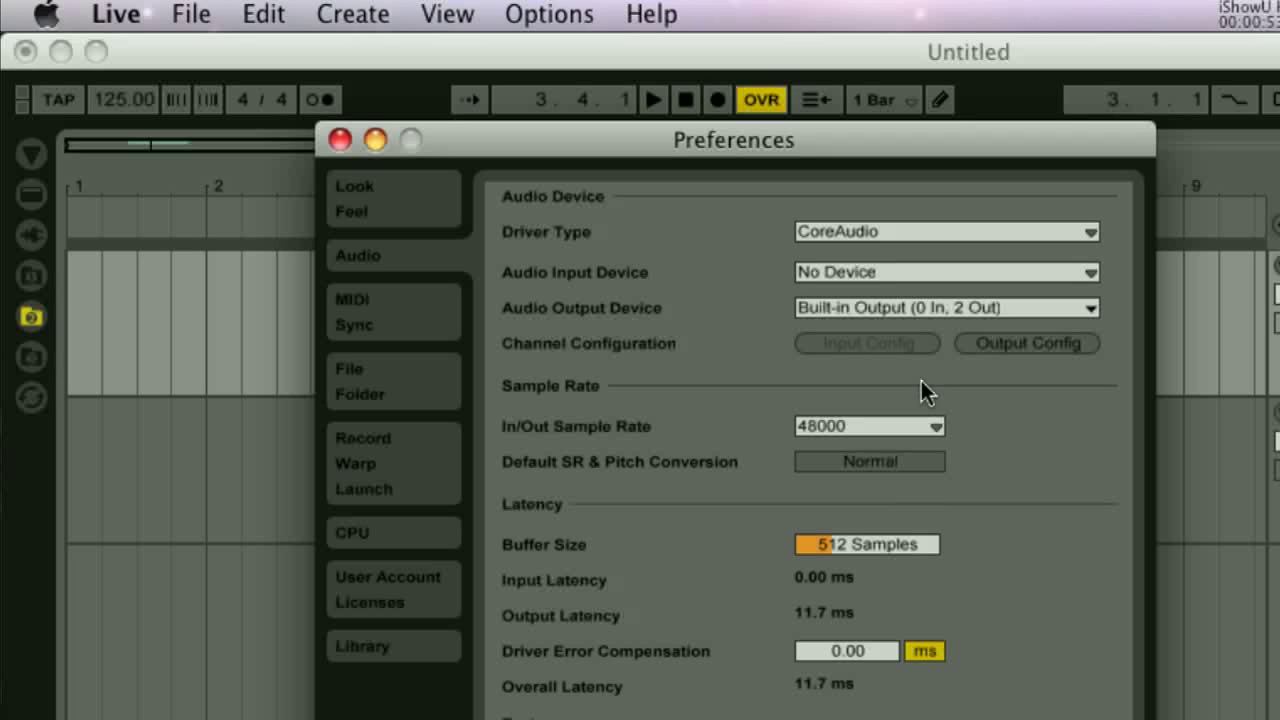
click(872, 310)
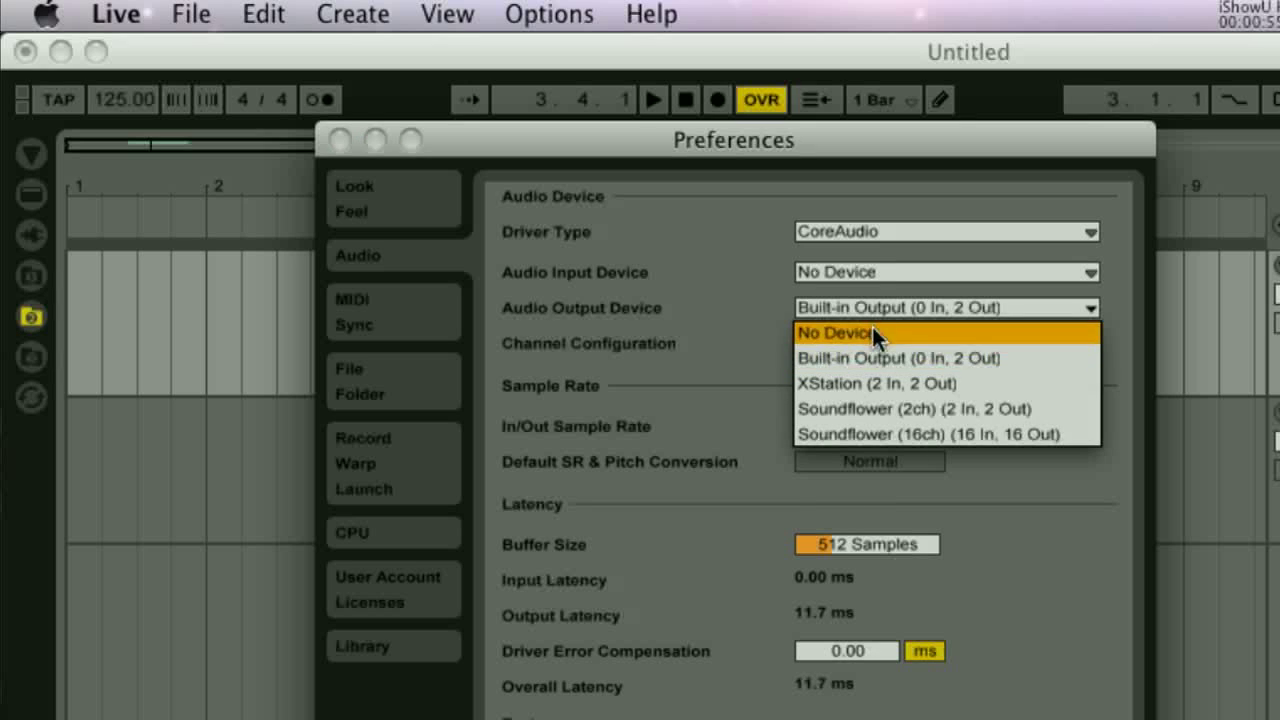
Set both the audio output and input devices to XStation (2 In, 2 Out).
click(875, 386)
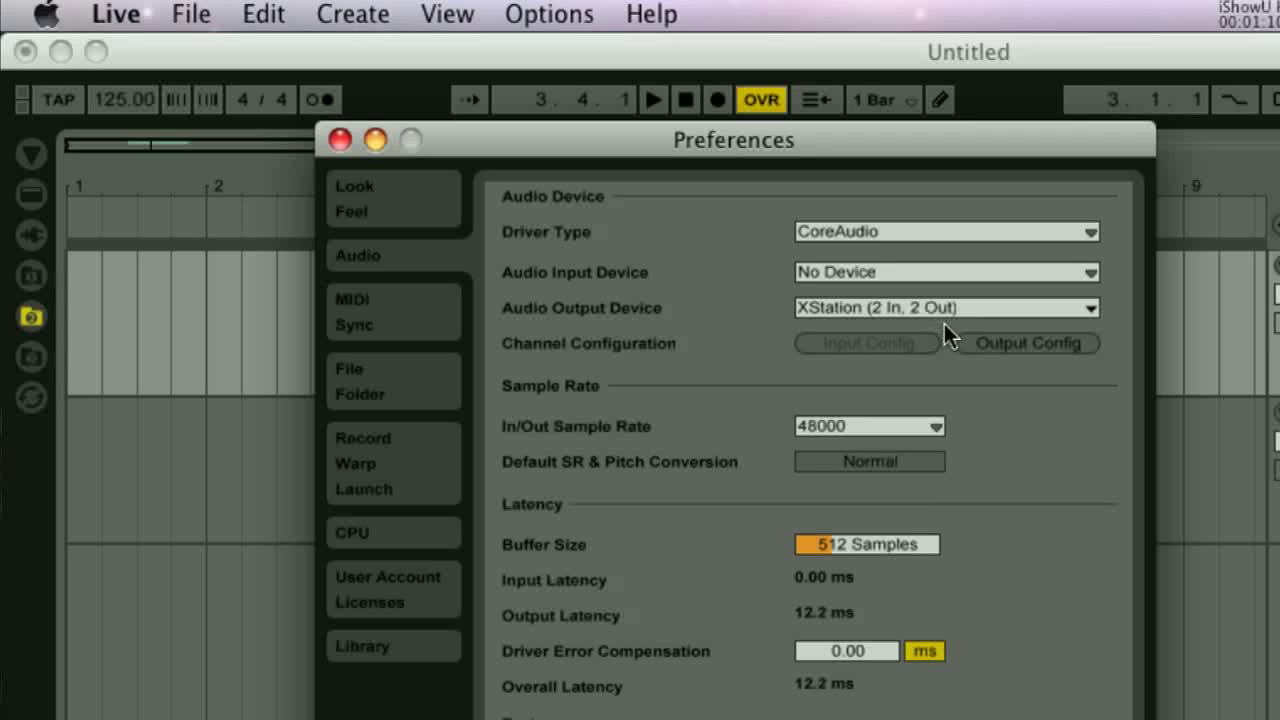
click(909, 271)
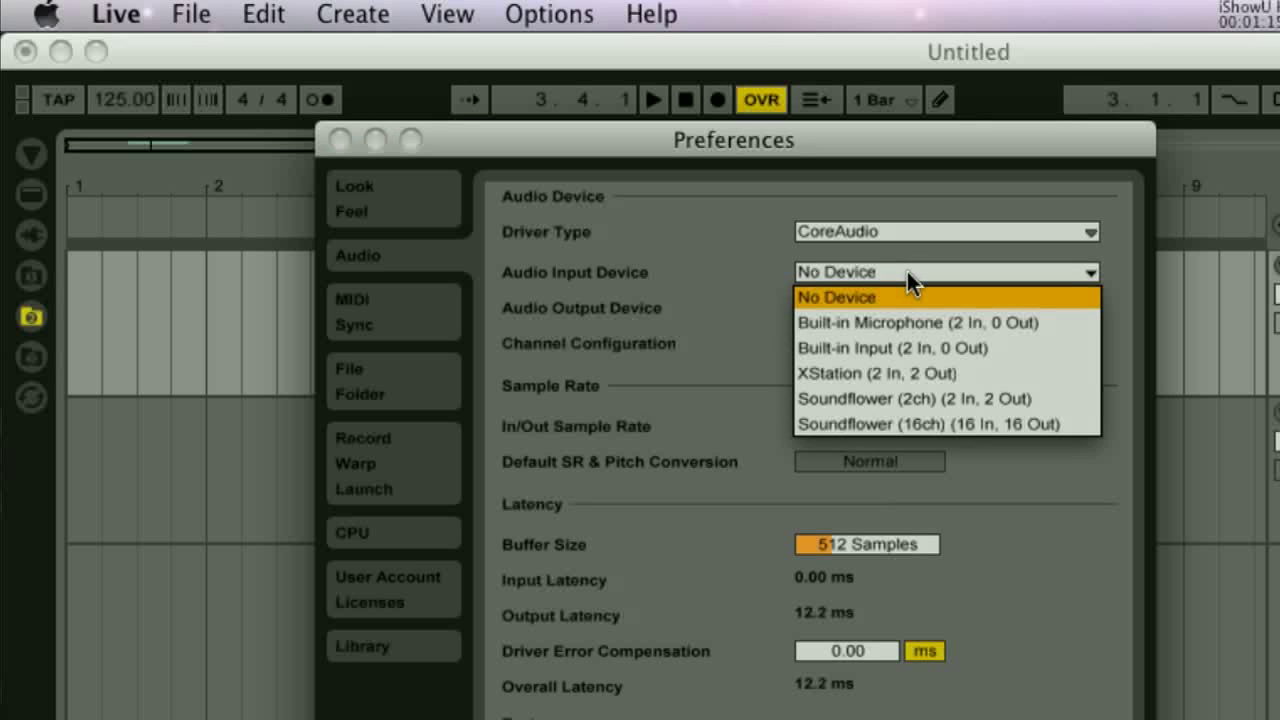
click(884, 373)
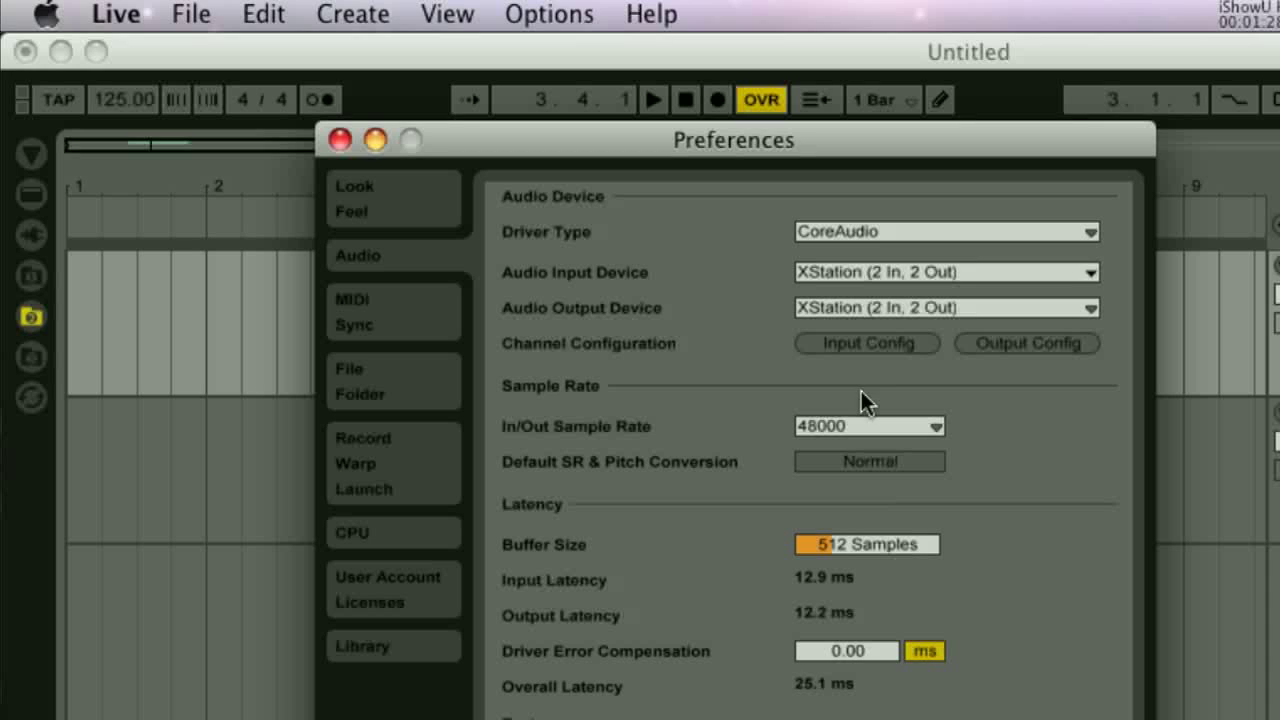
click(875, 430)
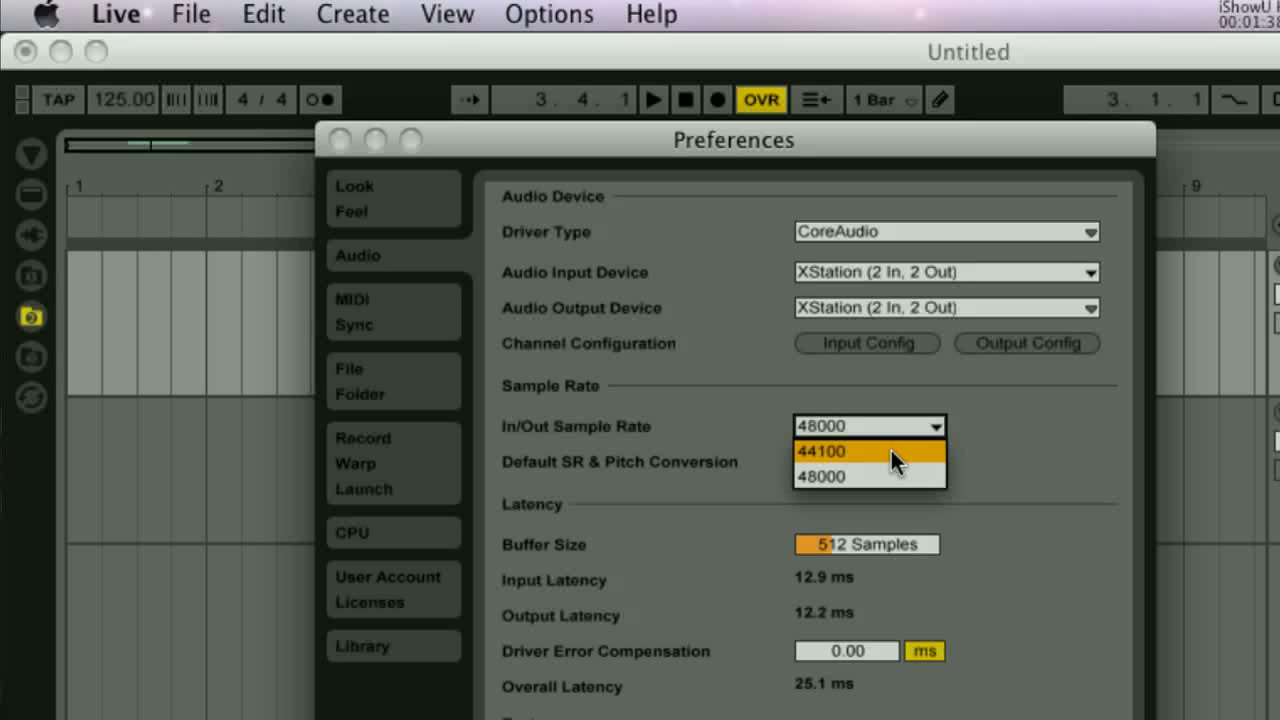
click(990, 446)
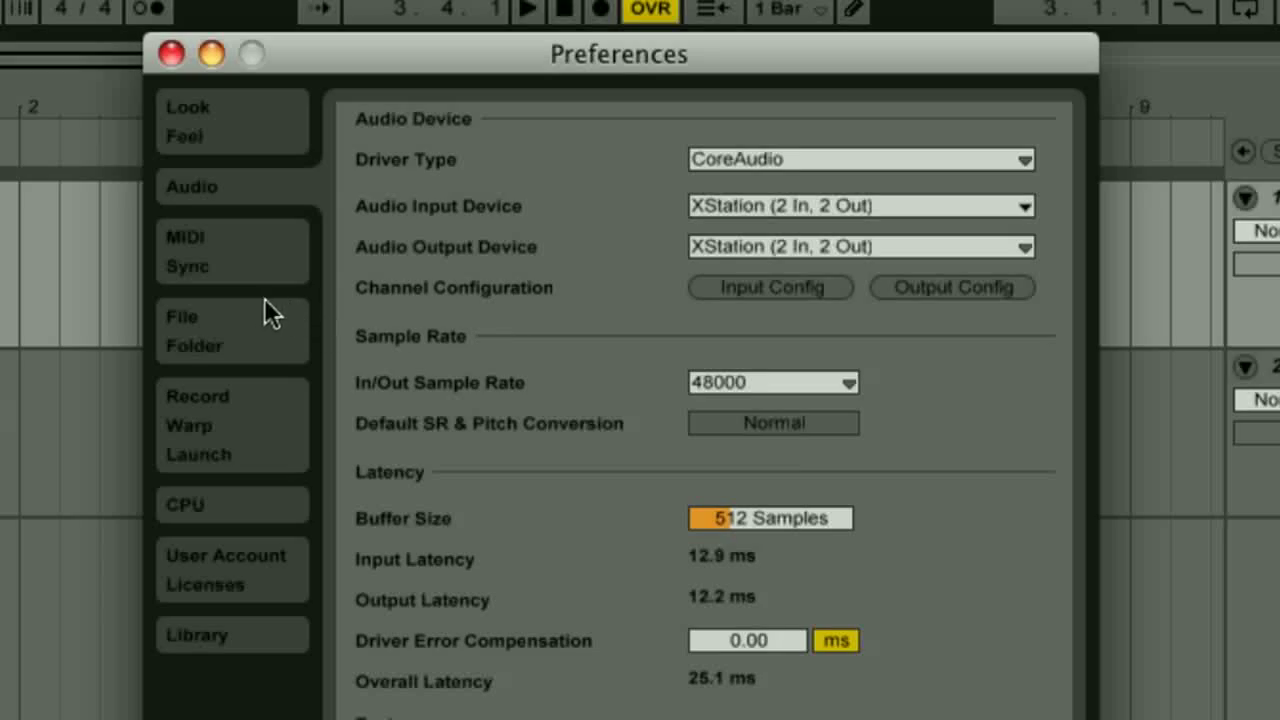
click(218, 258)
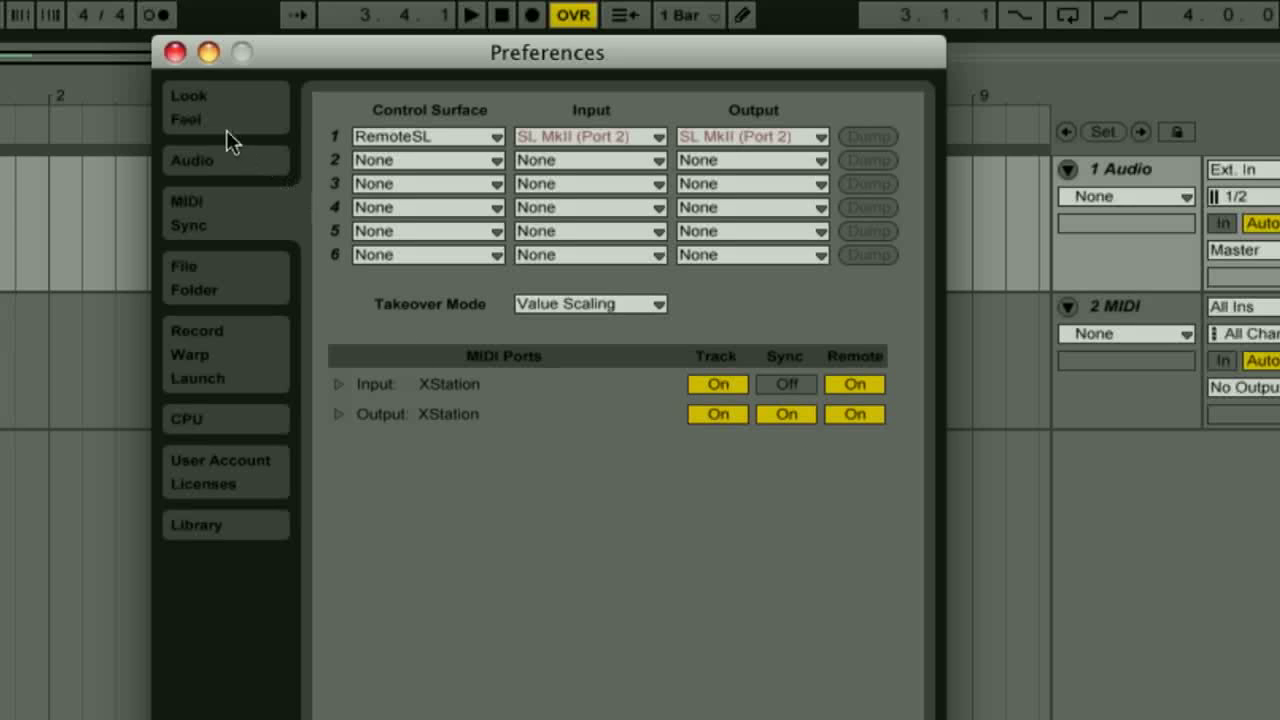
In the Look/Feel preferences, change the Skin from DarkGray to Frost.
click(198, 100)
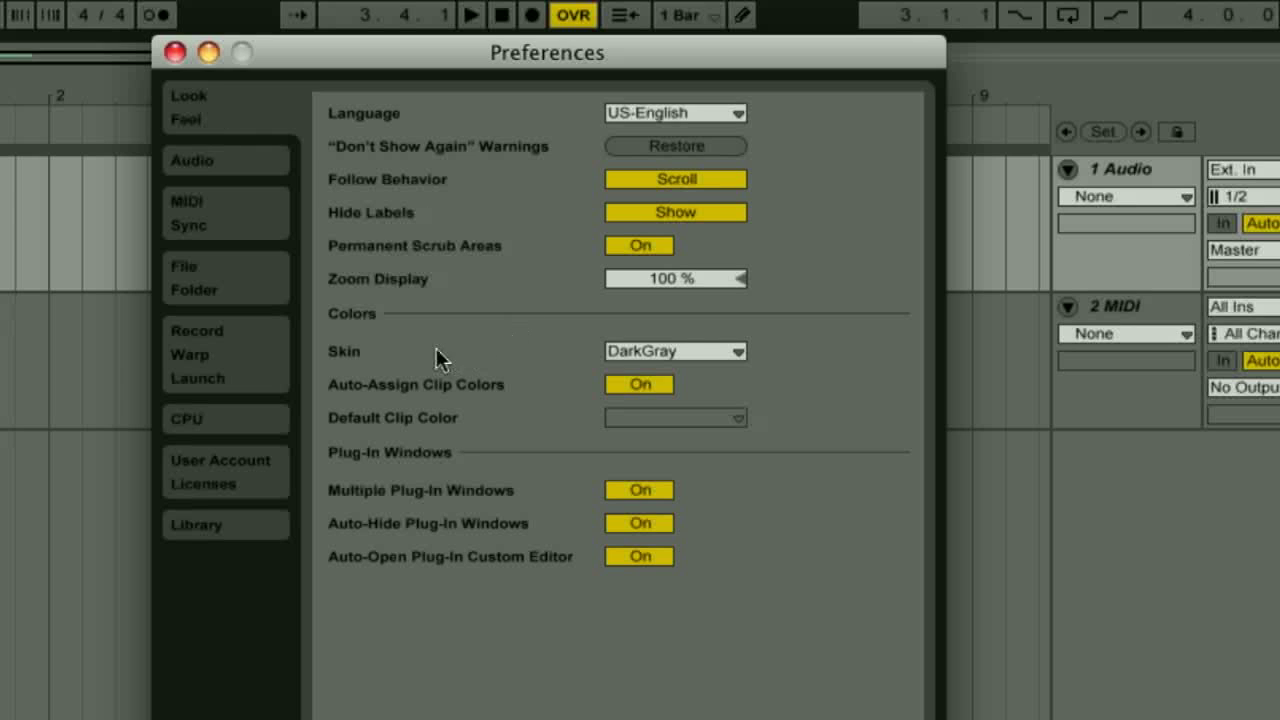
click(665, 352)
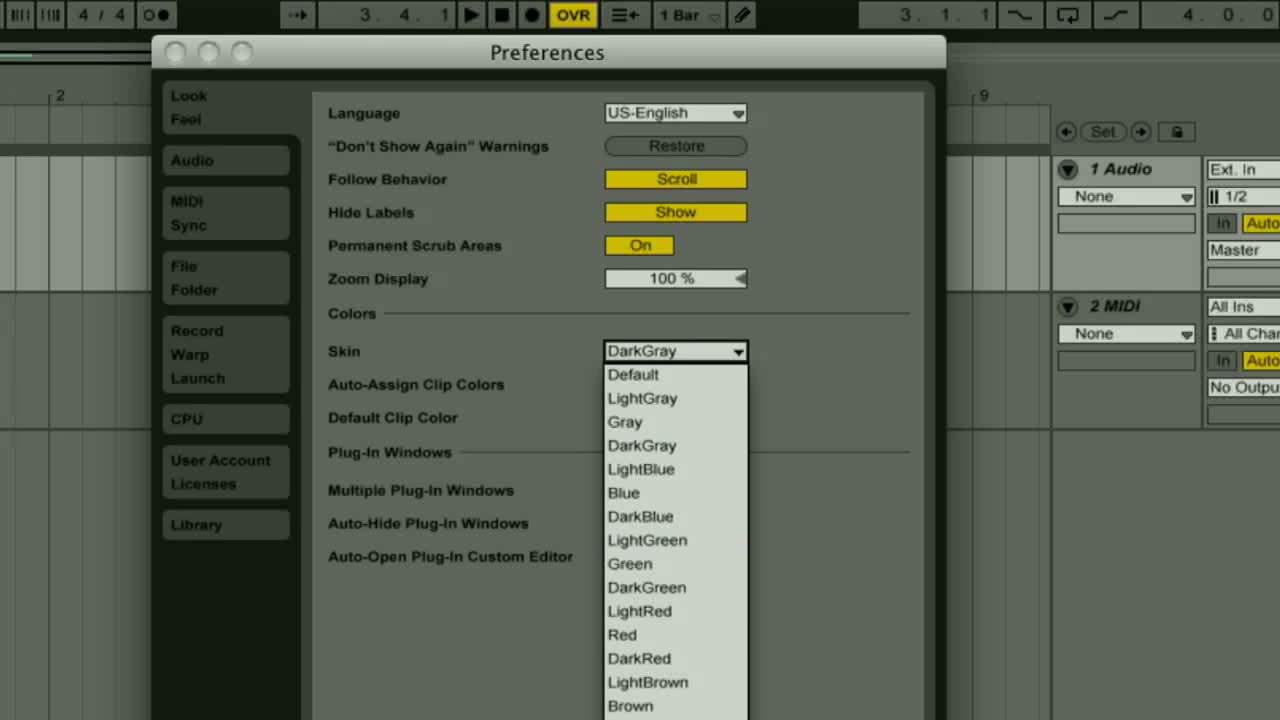
click(630, 715)
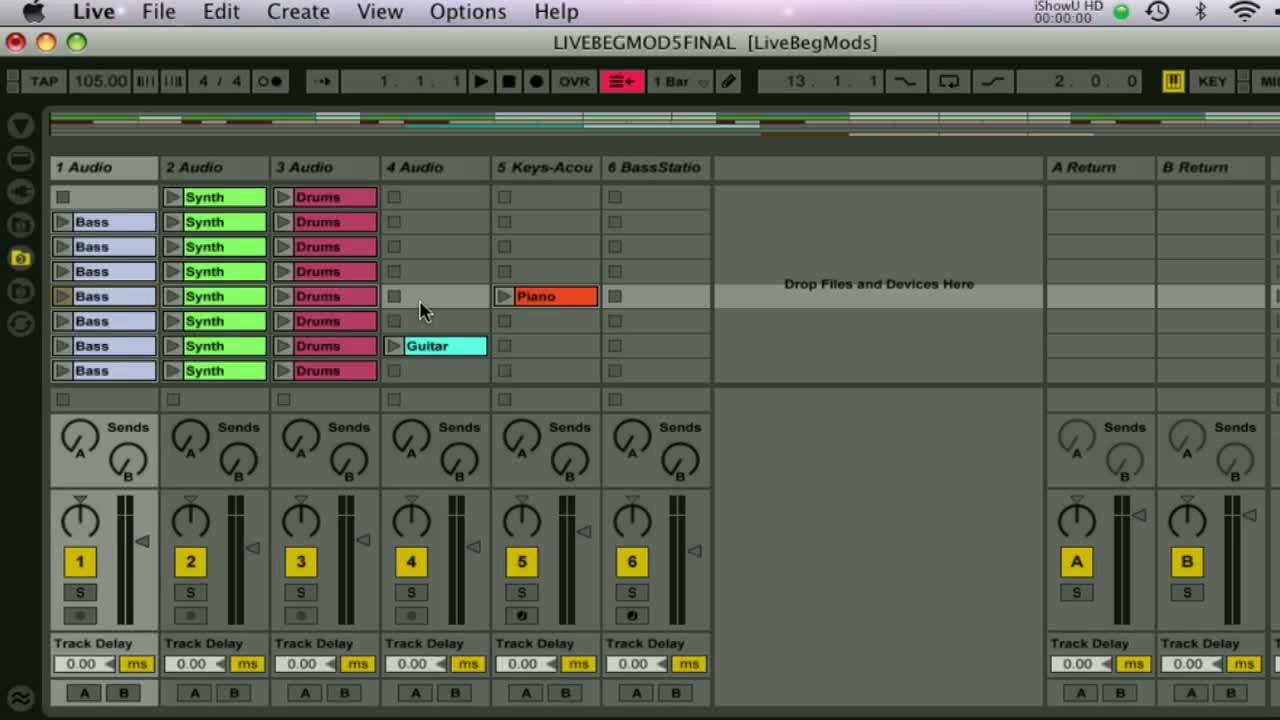
Select the Bass and Synth clips and toggle between Arrangement and Session views.
click(137, 296)
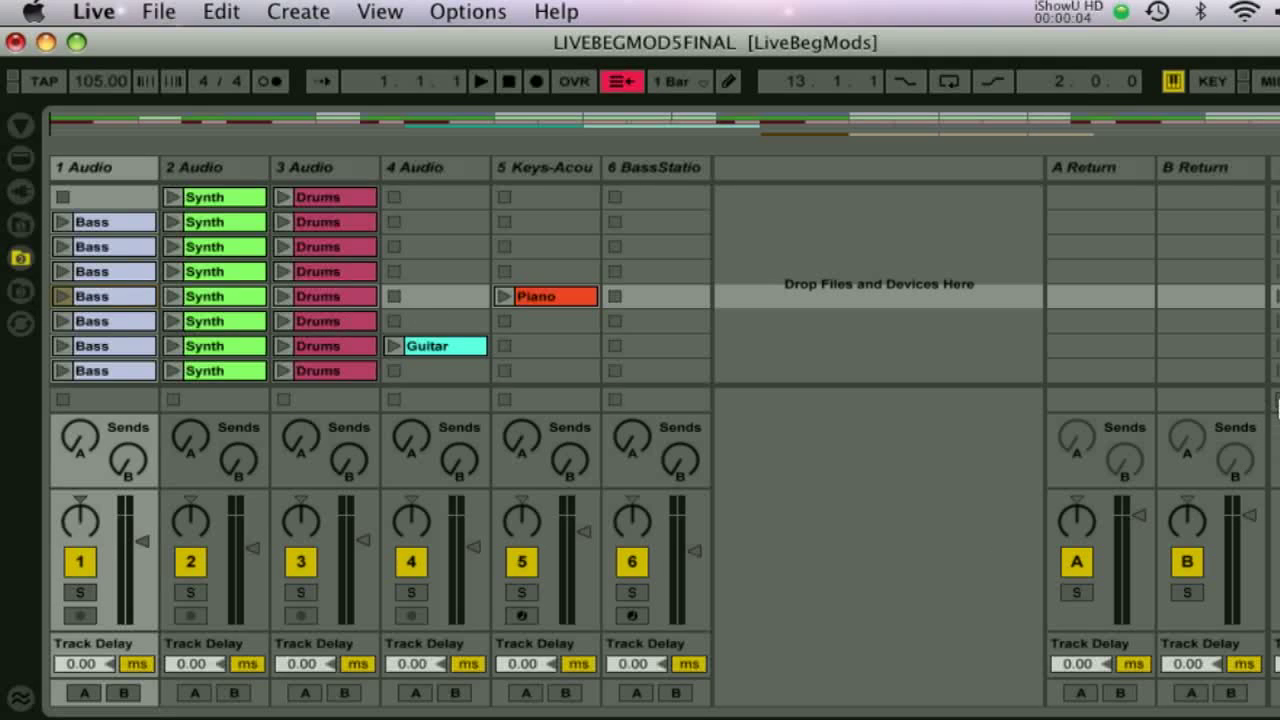
click(248, 273)
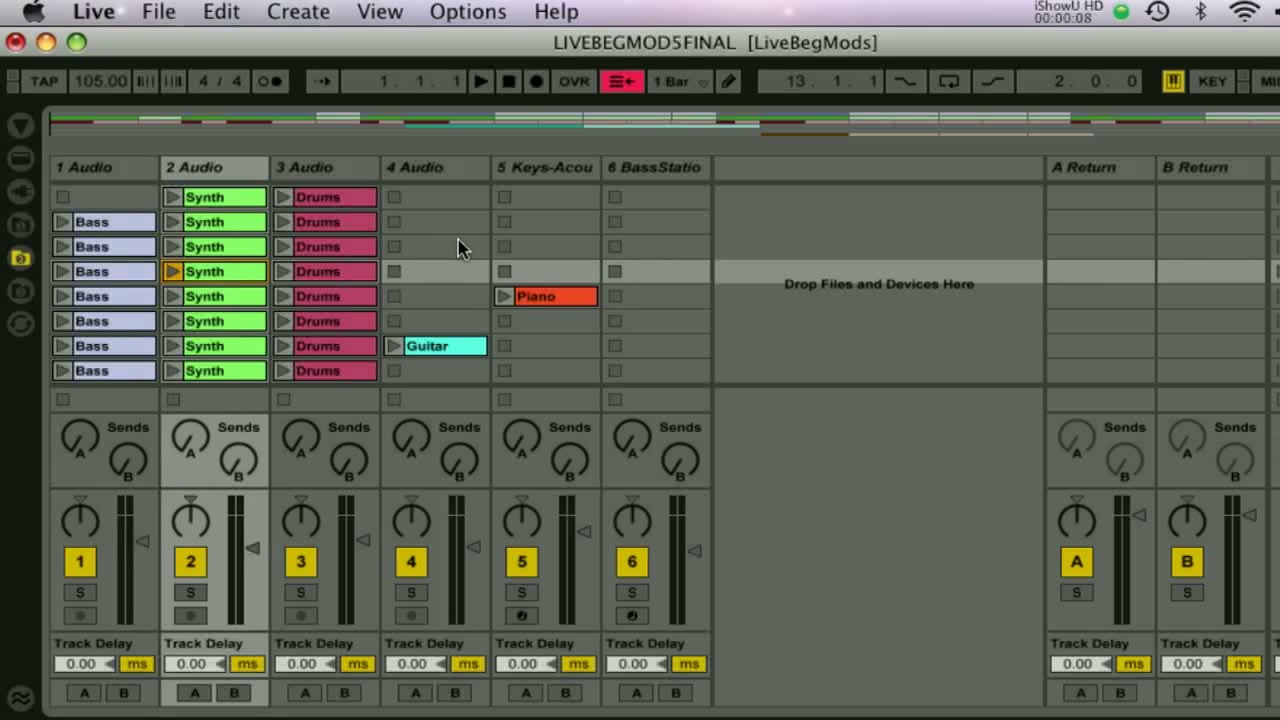
key(Tab)
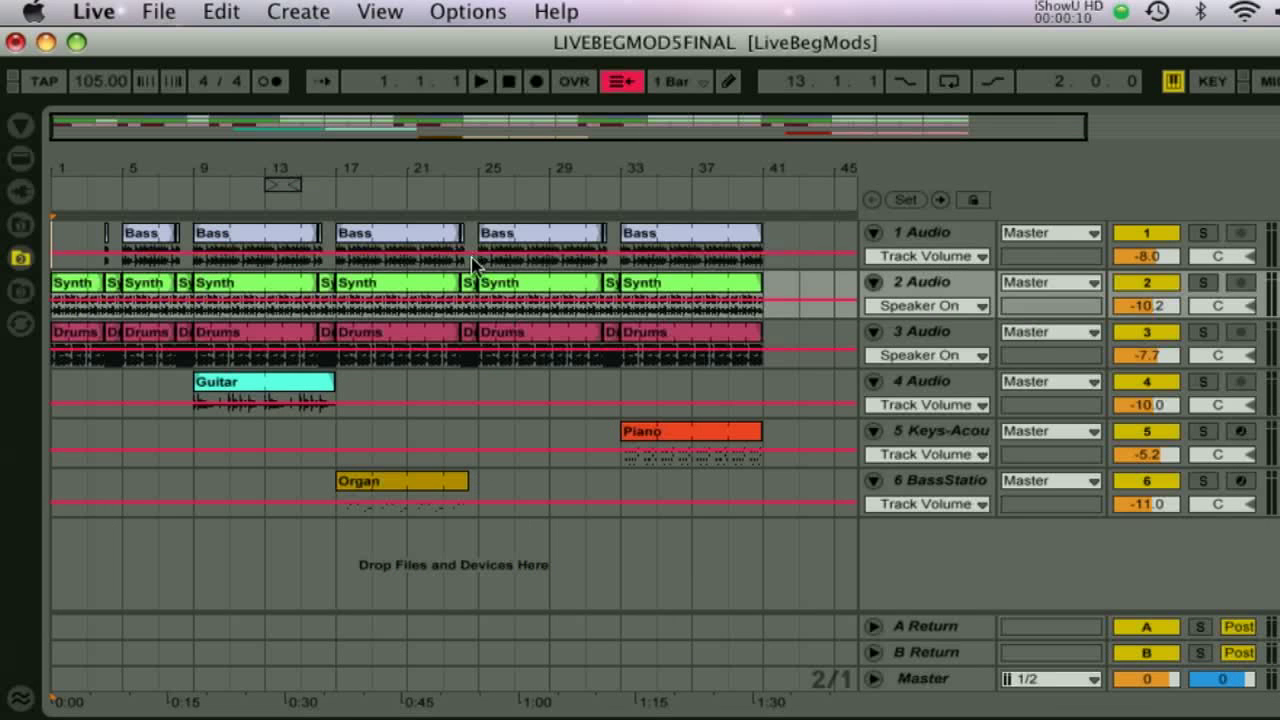
key(Tab)
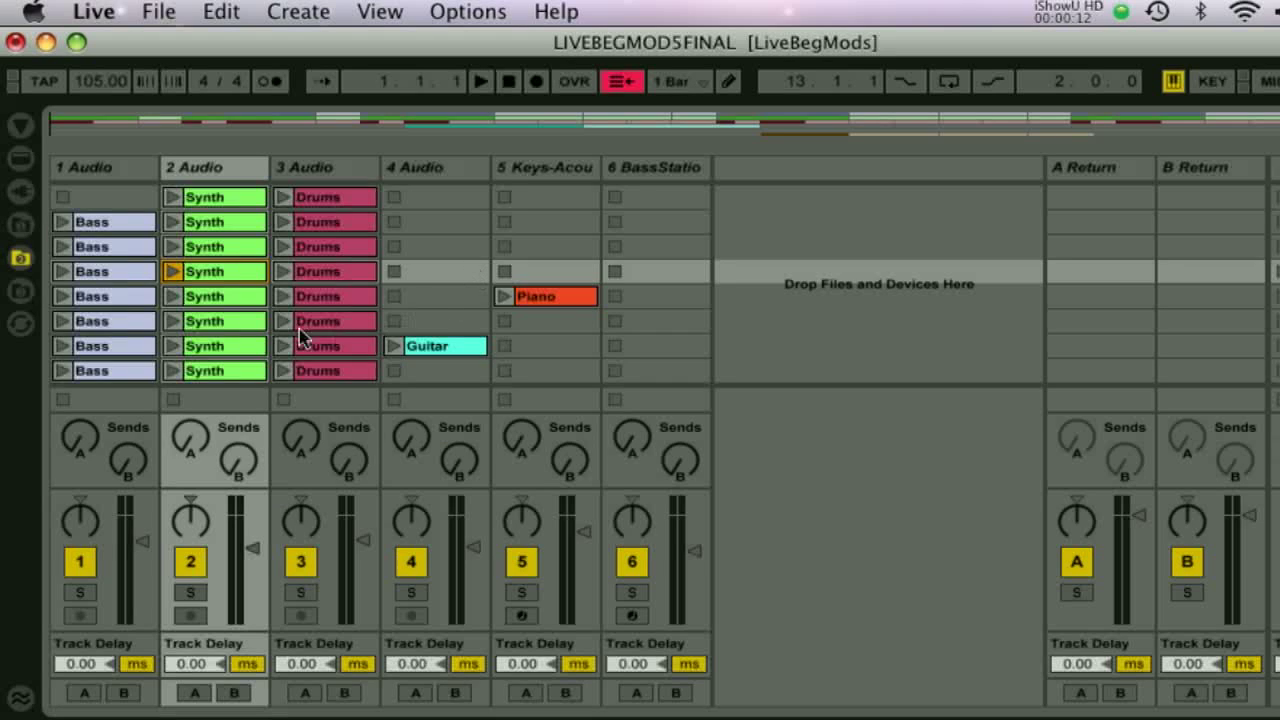
click(128, 275)
click(133, 248)
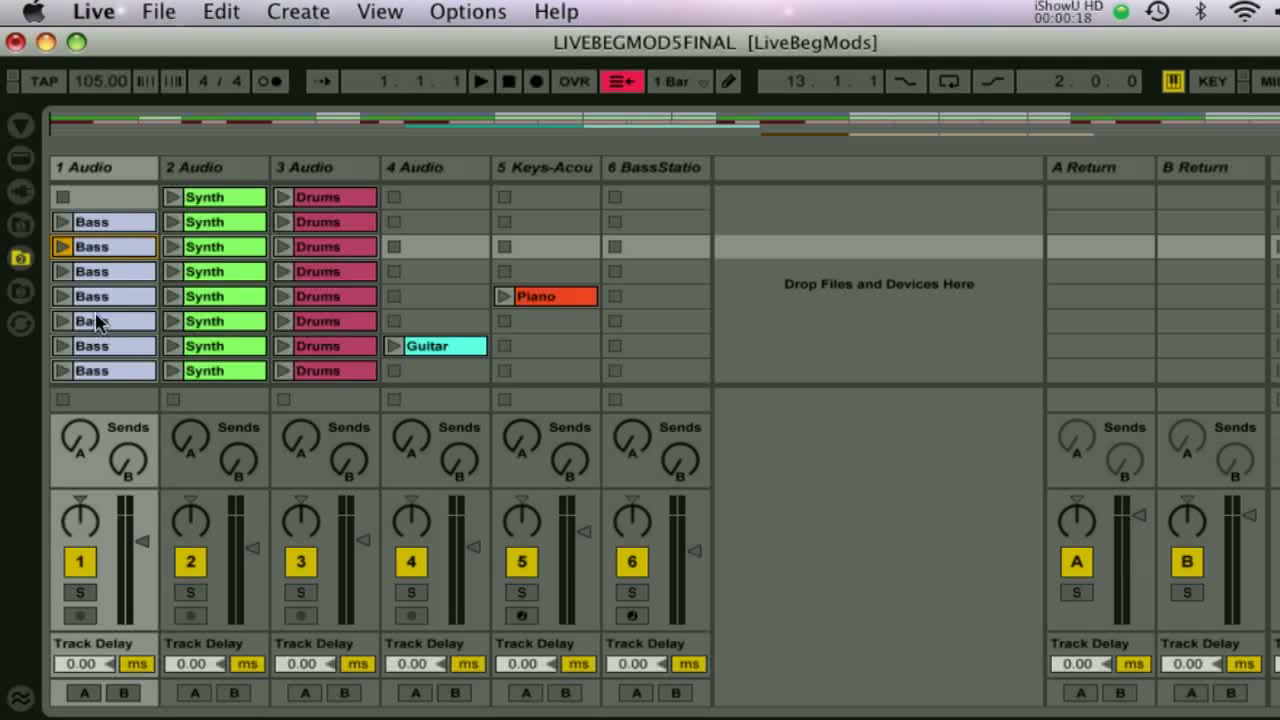
Launch the Bass, Drums and Synth clips and open the row-5 Bass clip's details.
click(61, 297)
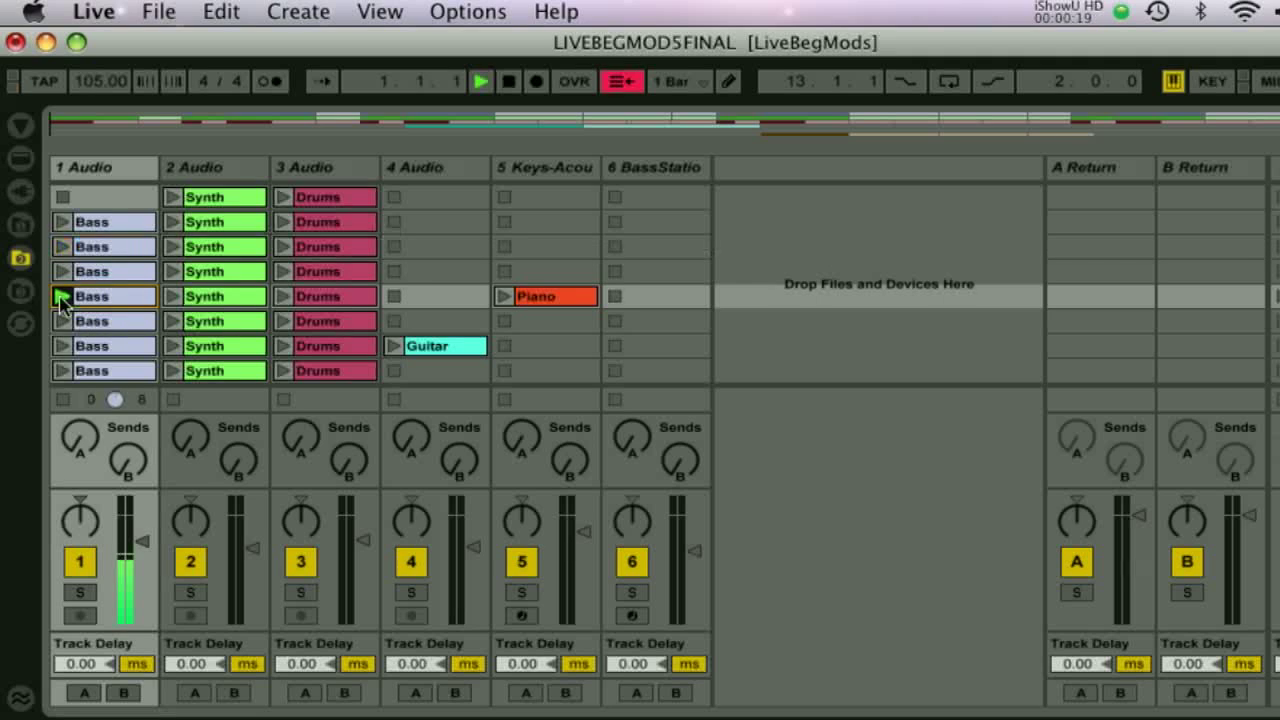
click(283, 246)
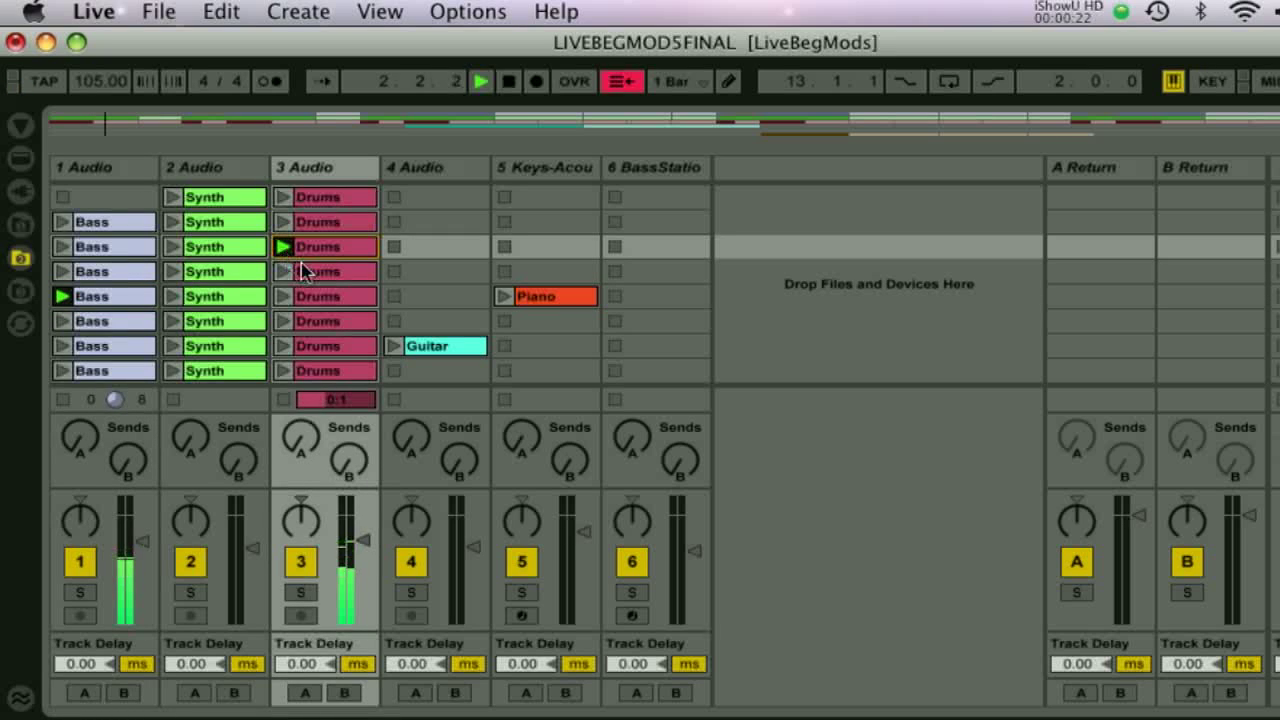
click(173, 247)
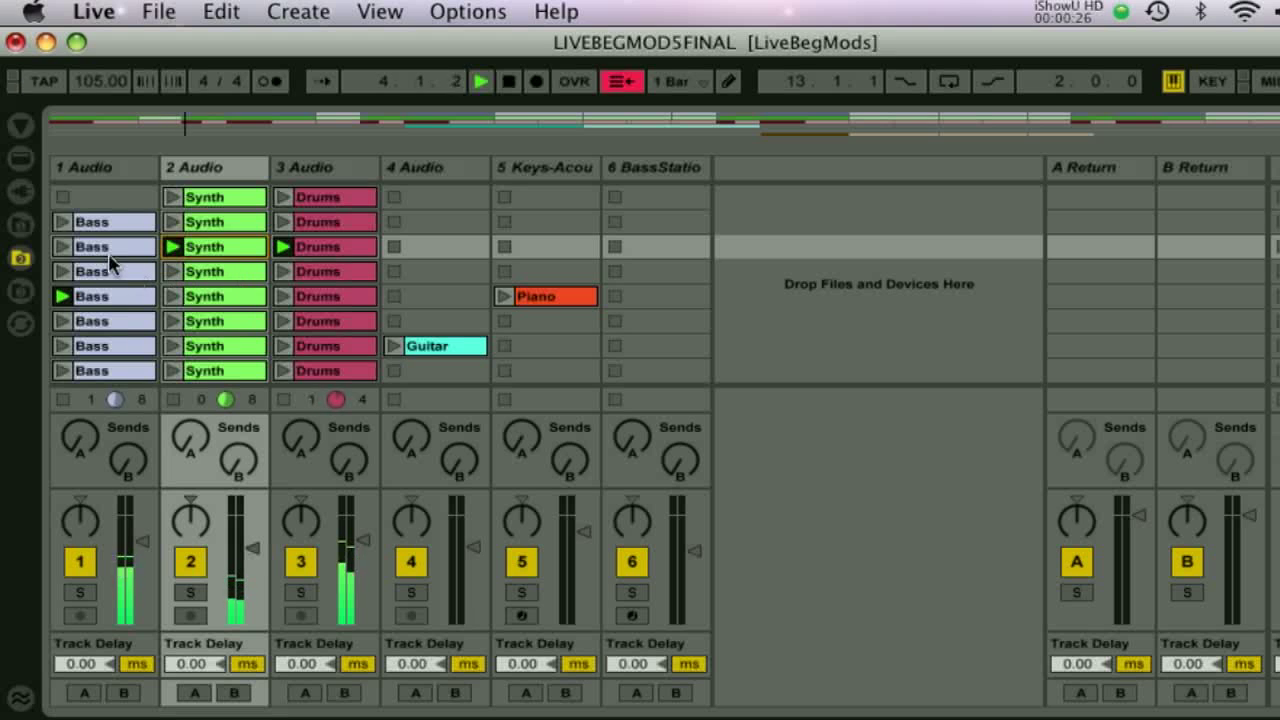
double_click(108, 292)
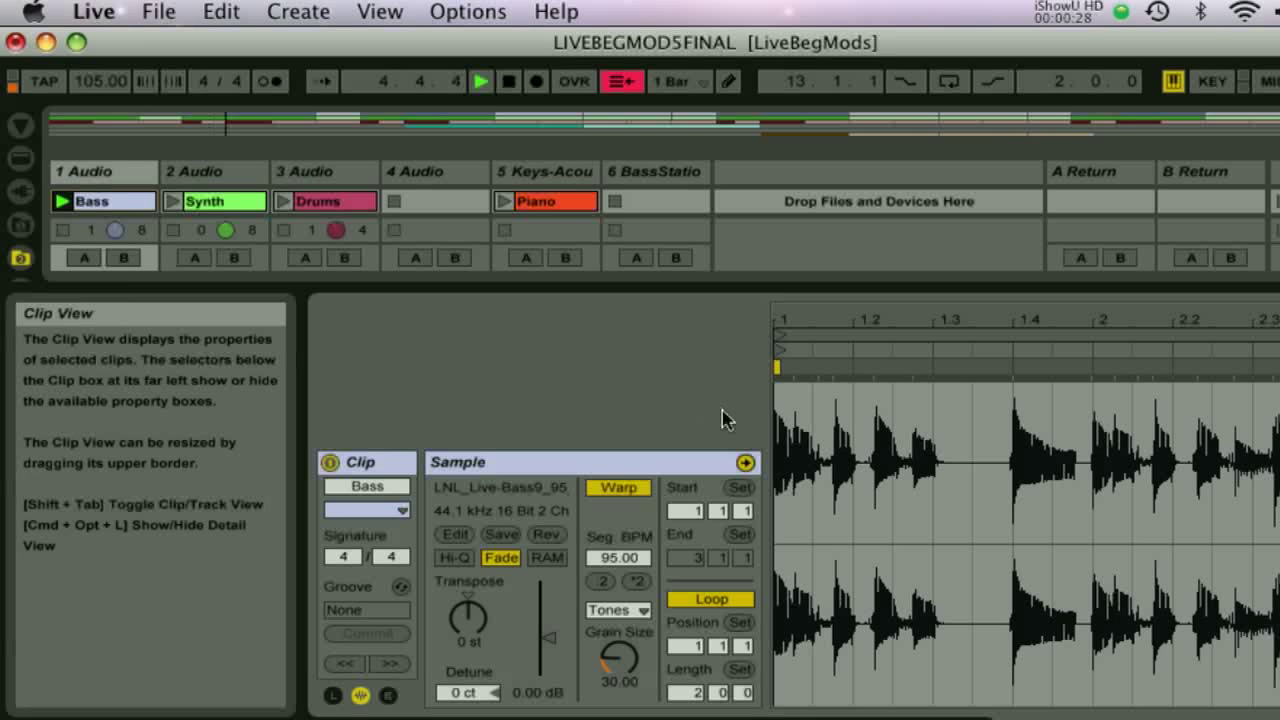
Hide clip details, then launch and rearrange the Bass clips within track 1.
key(ctrl+alt+l)
click(62, 221)
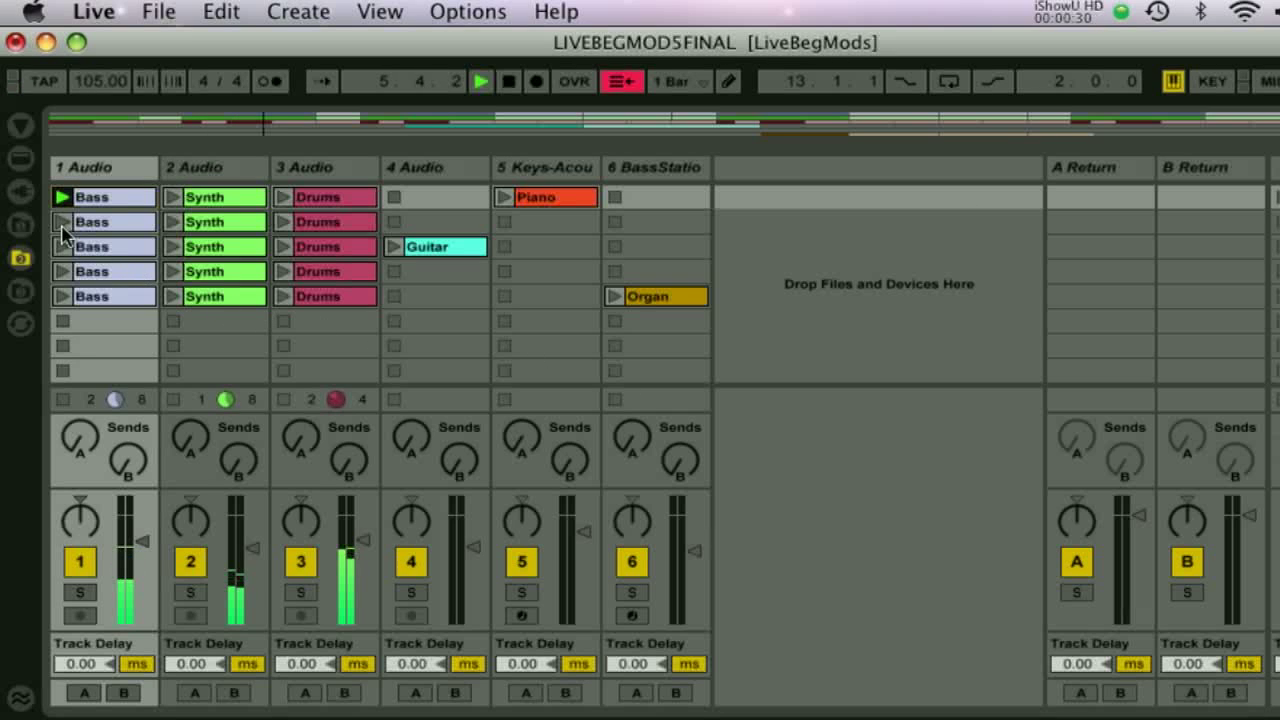
scroll(149, 266, up, 3)
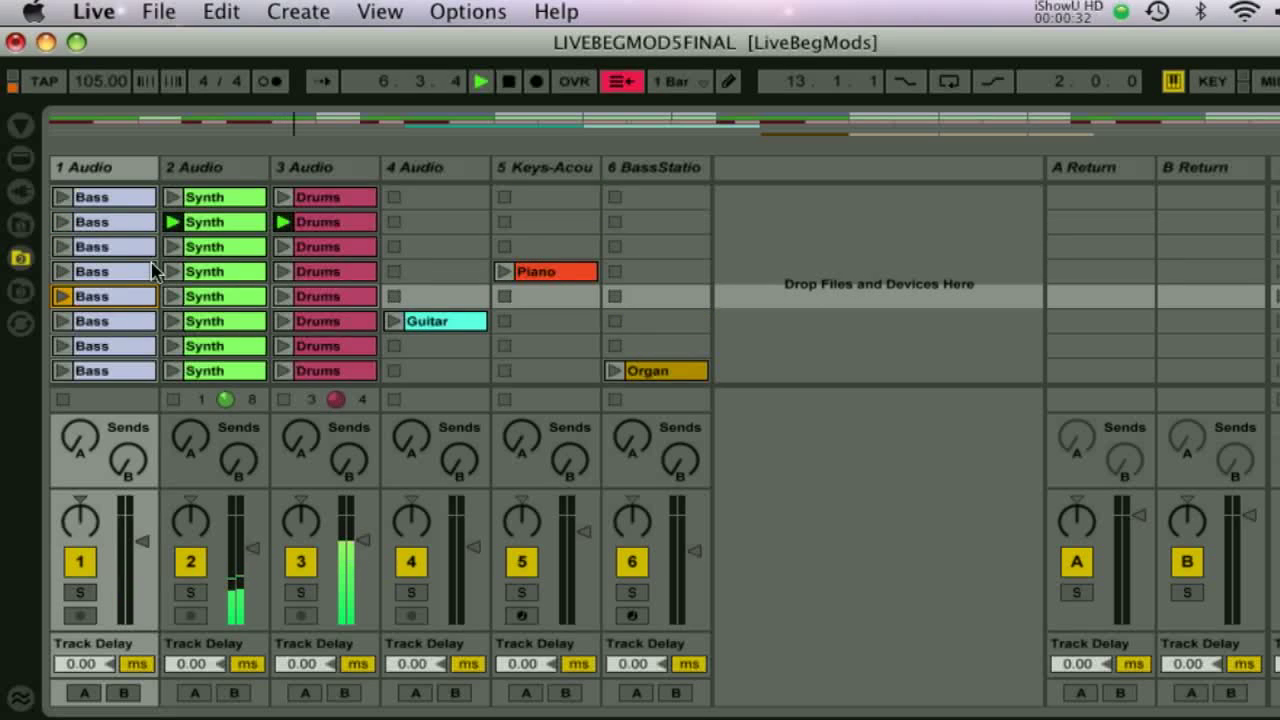
scroll(155, 270, up, 1)
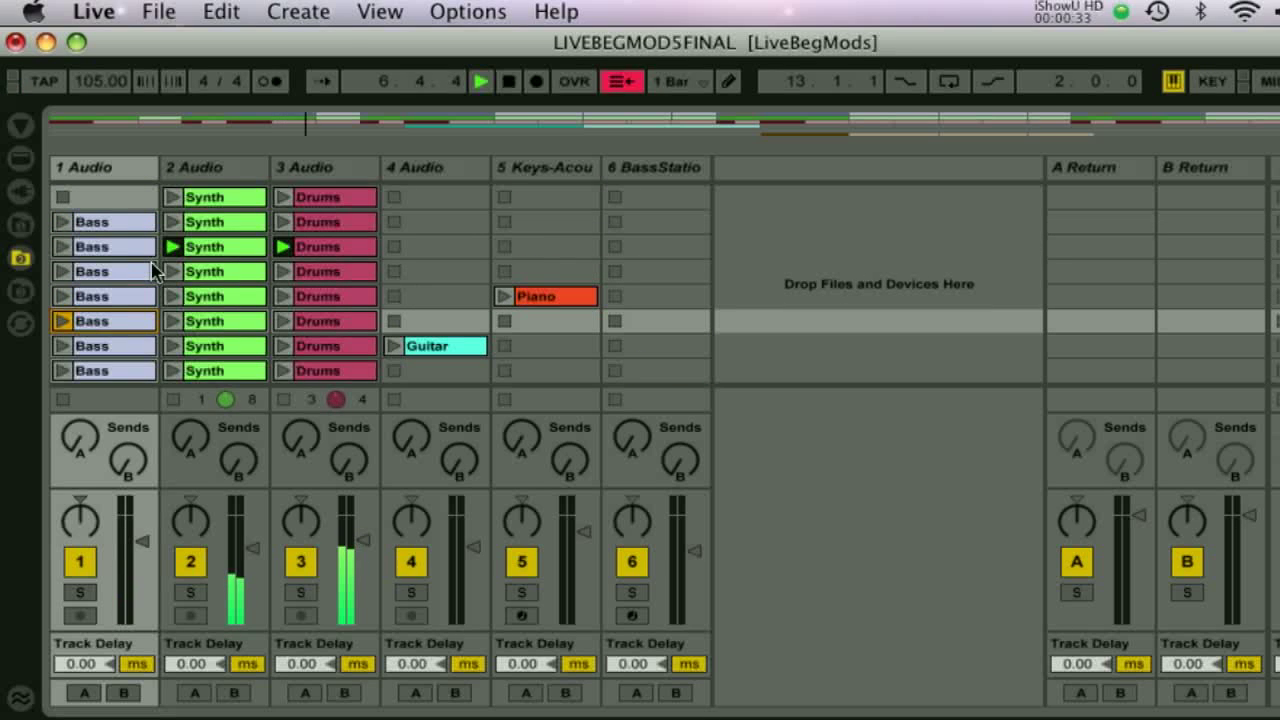
click(63, 296)
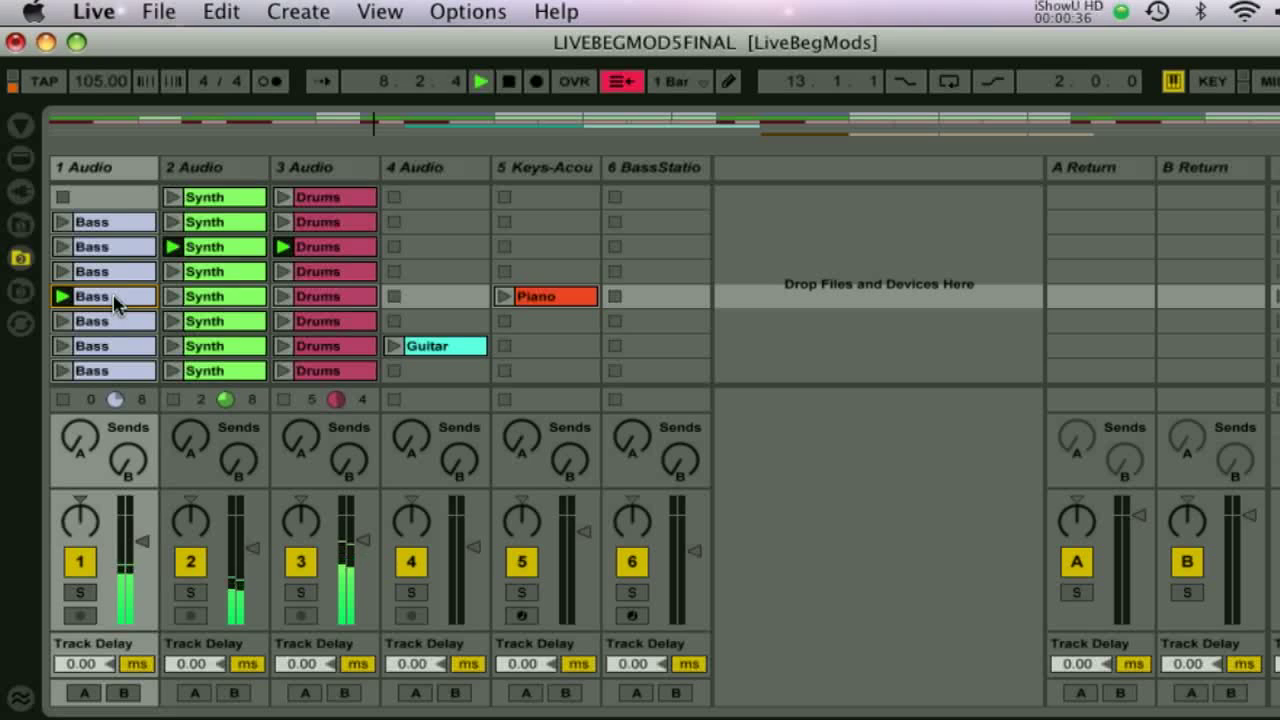
drag(110, 305, 110, 203)
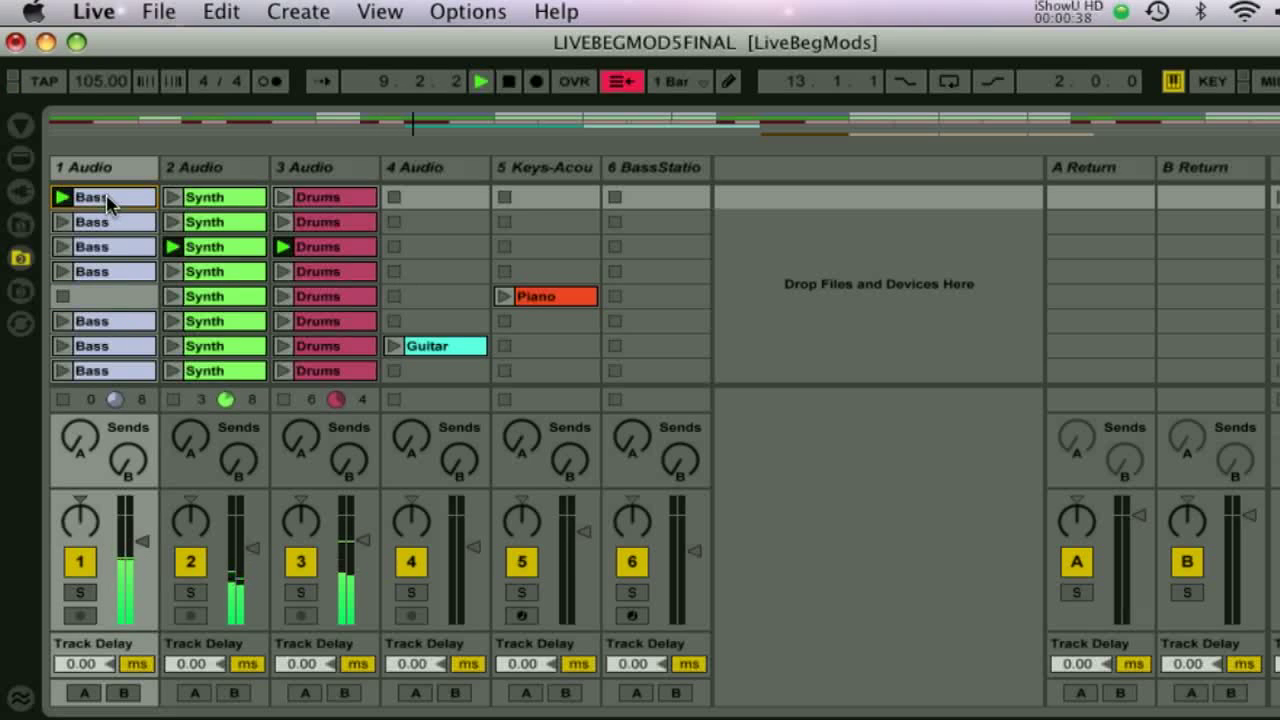
drag(118, 247, 122, 296)
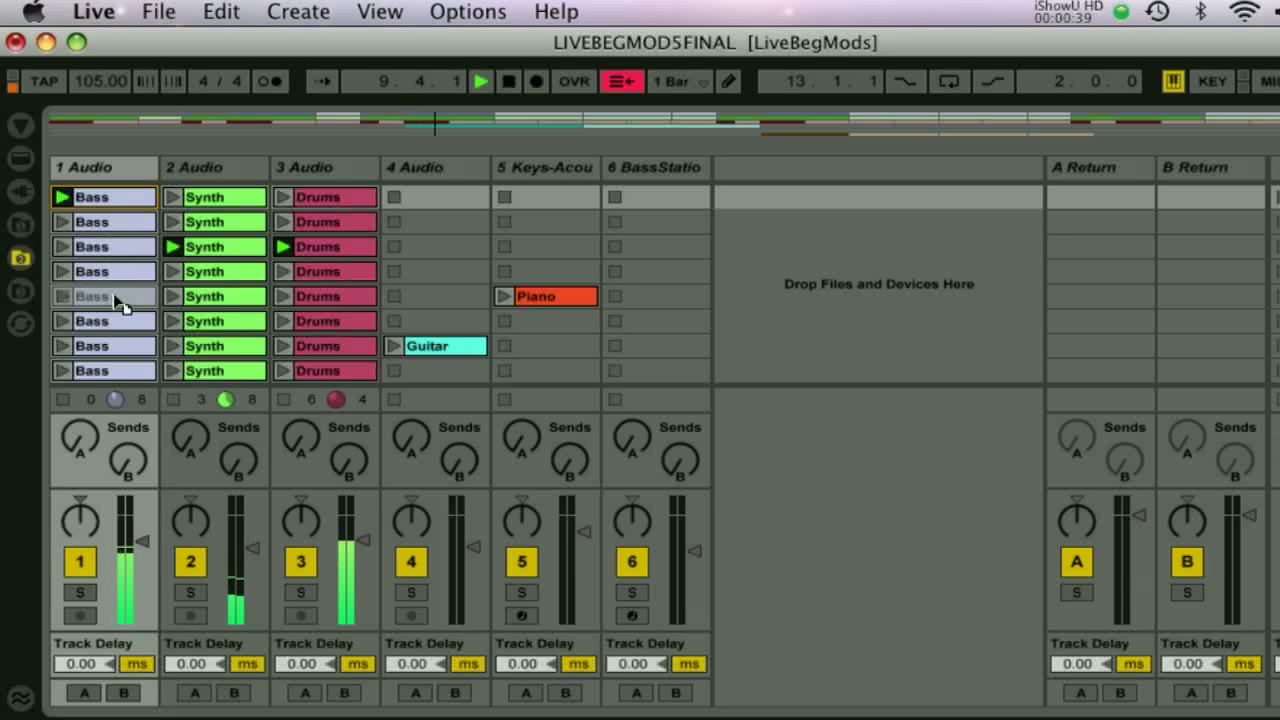
click(60, 248)
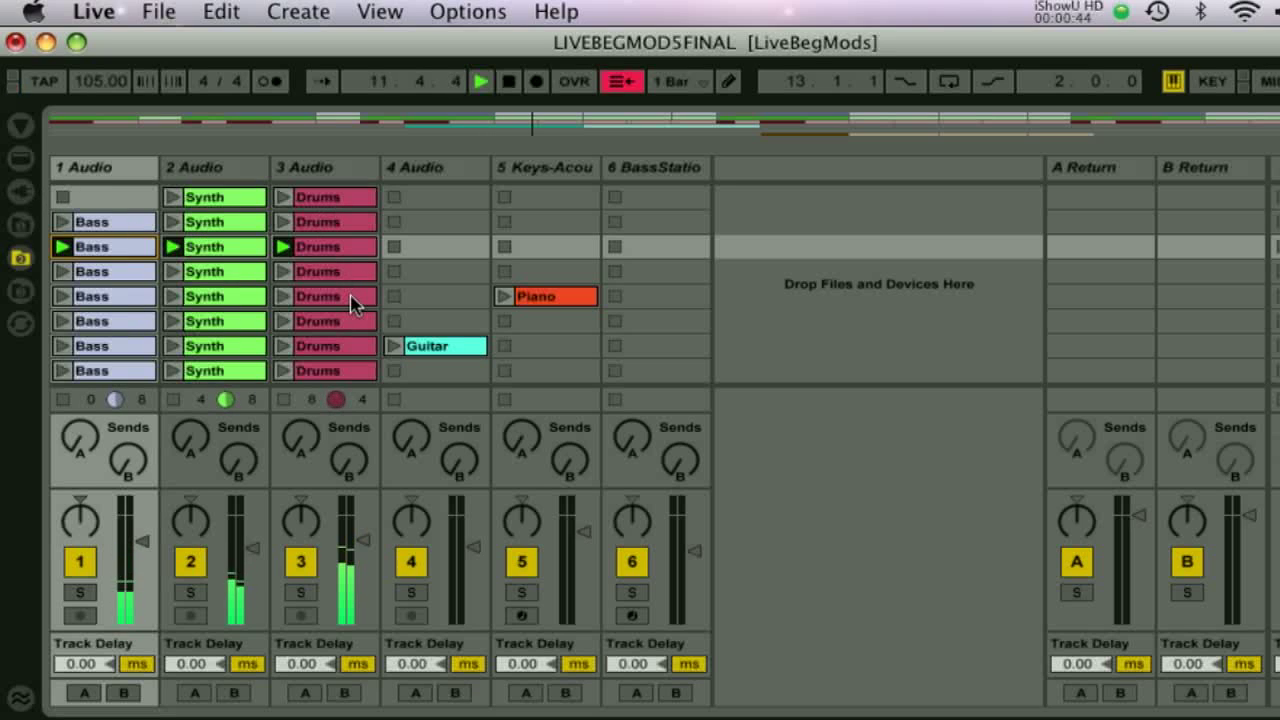
Insert new audio tracks after track 3 and new scenes below Main riff.
click(331, 170)
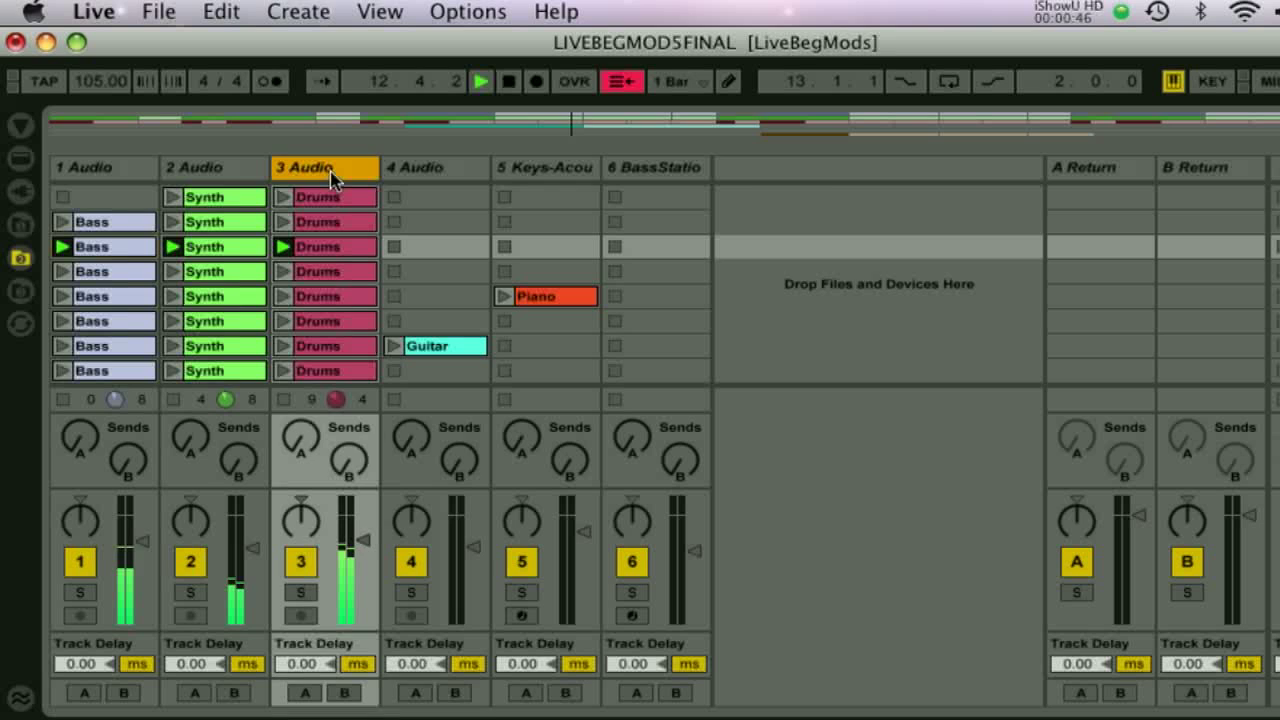
key(super+t)
key(super+t)
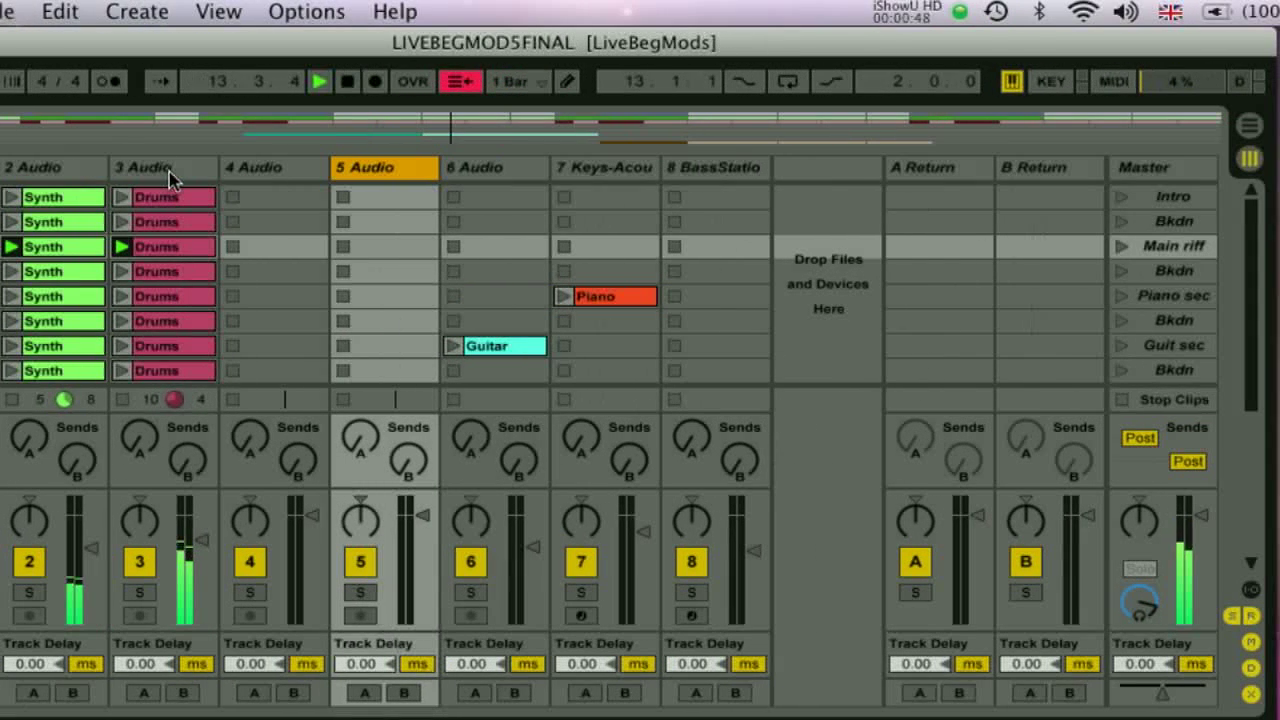
click(1150, 248)
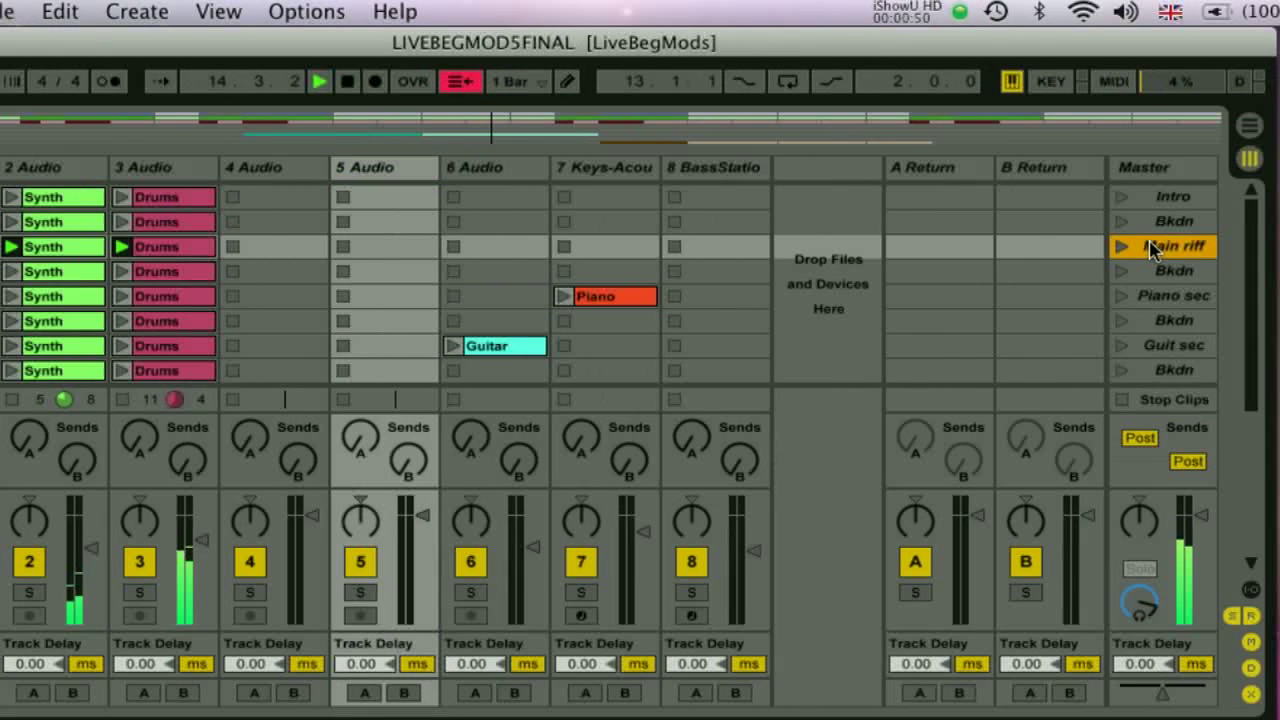
key(super+i)
key(super+i)
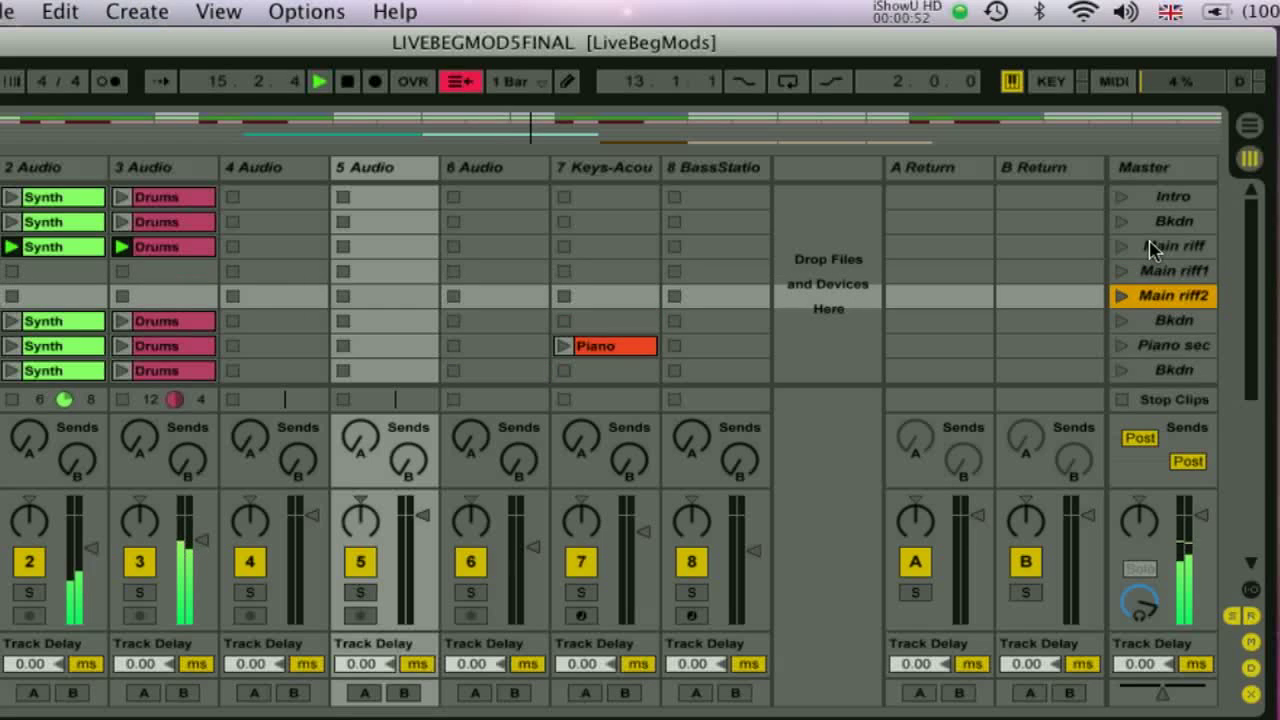
Inspect the Piano clip's notes, launch it in track 7, and switch to Arrangement view.
click(592, 170)
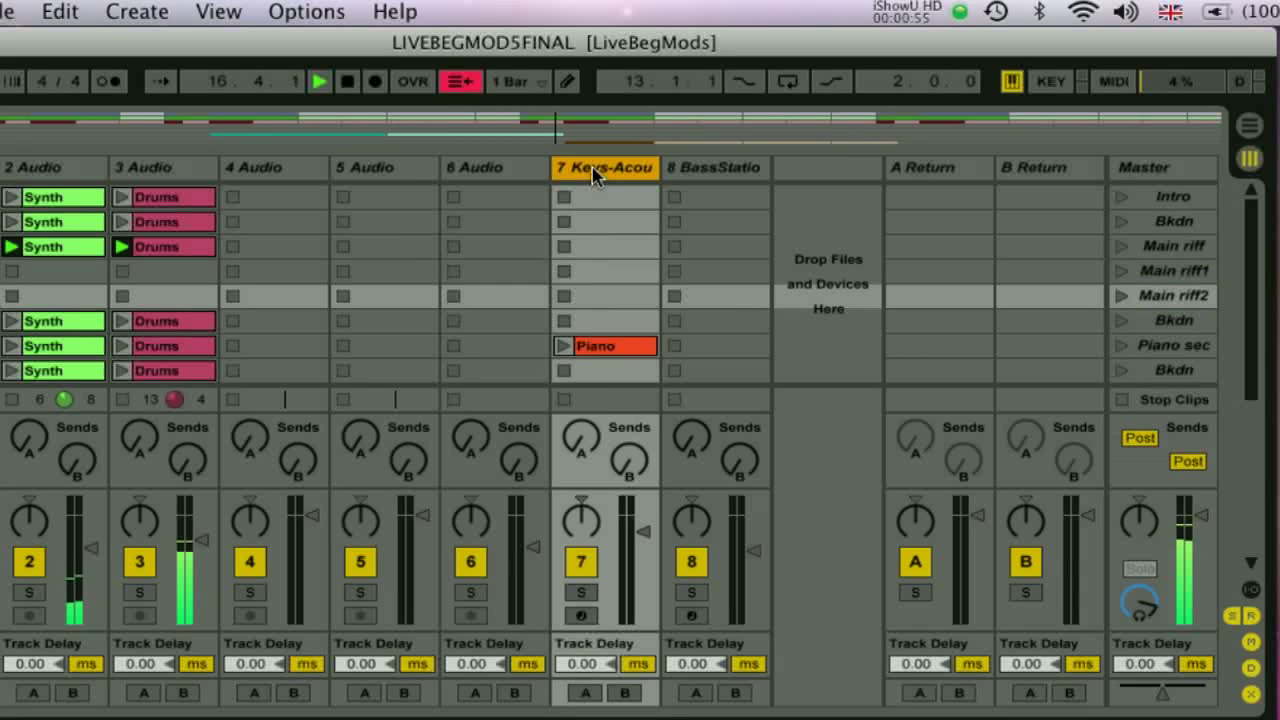
double_click(606, 347)
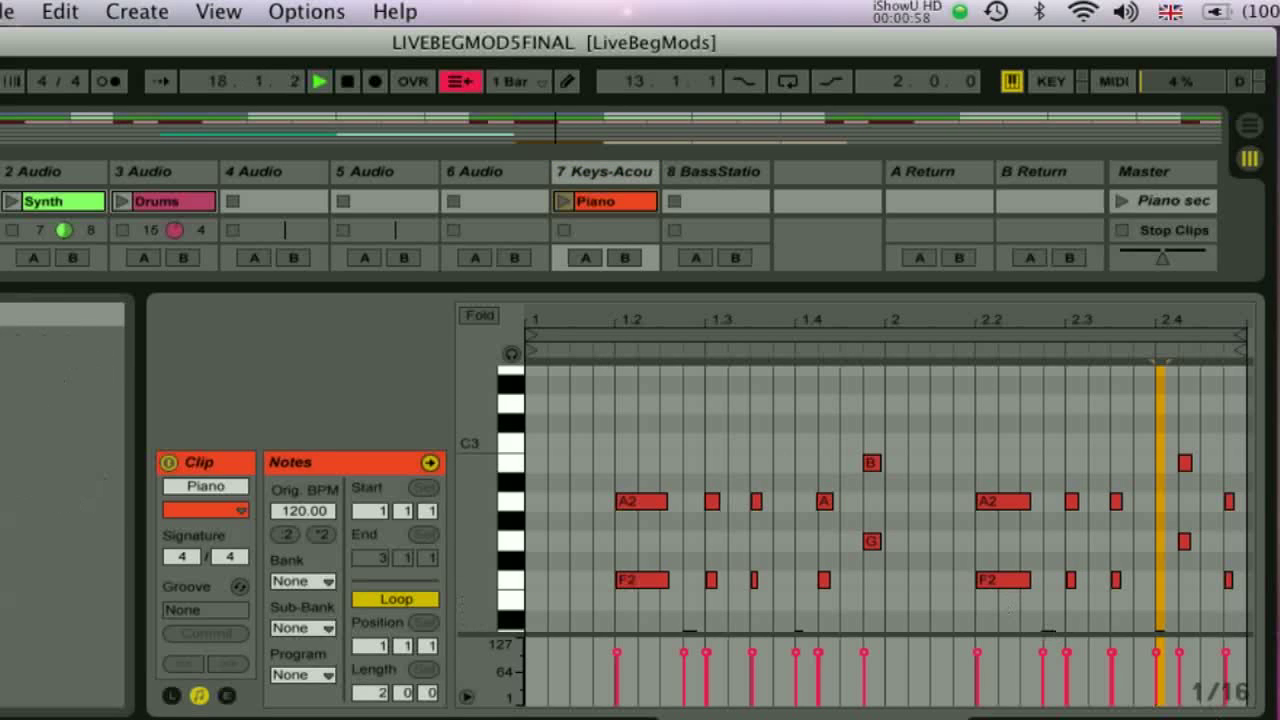
key(super+alt+l)
click(563, 197)
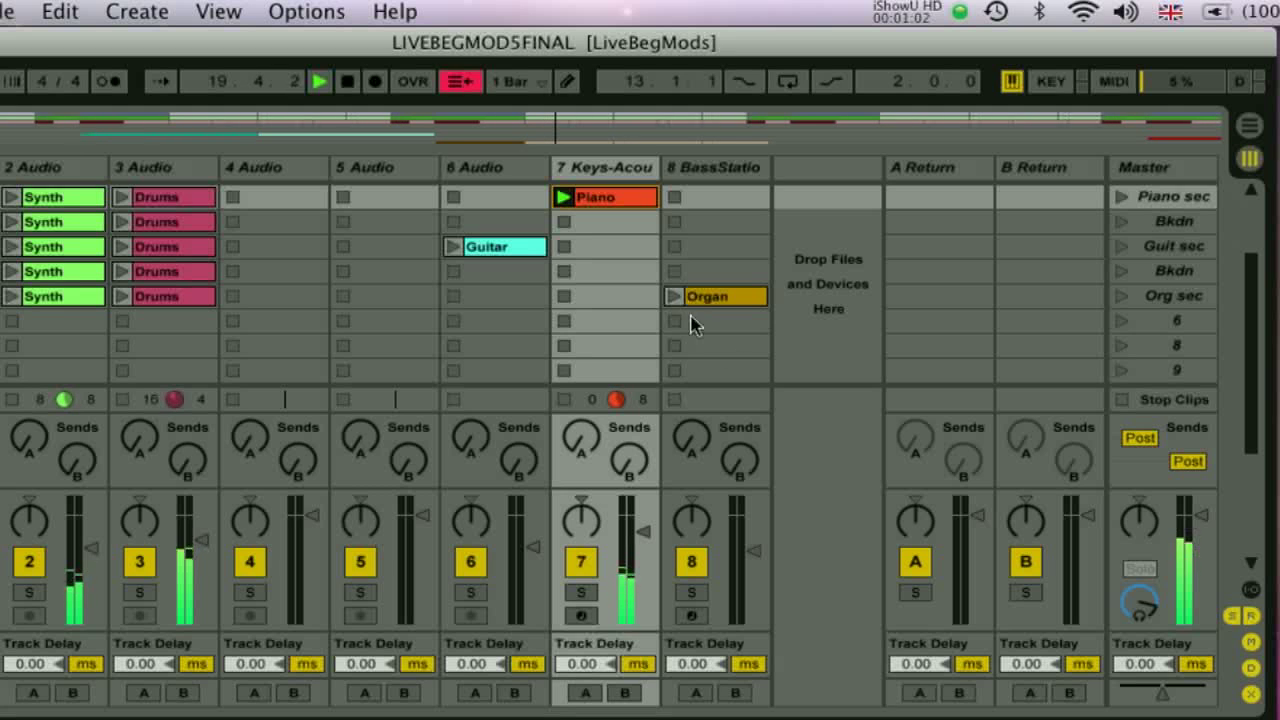
scroll(700, 330, up, 6)
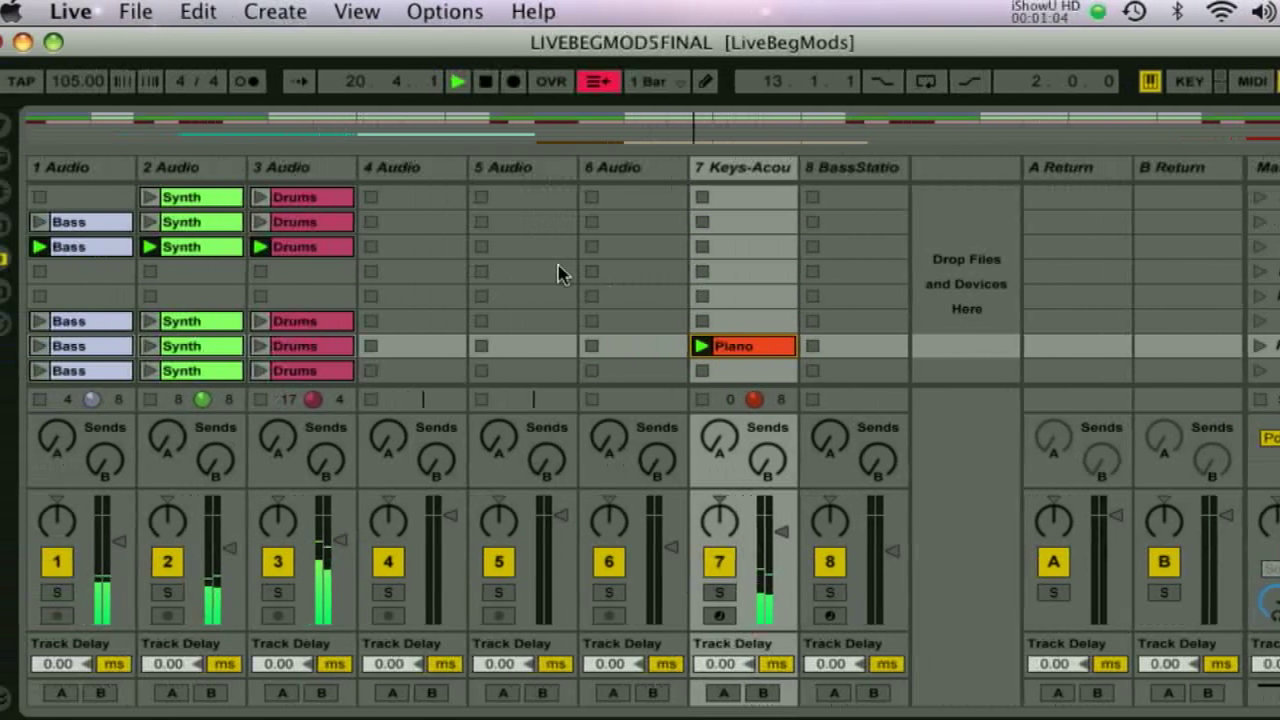
key(Tab)
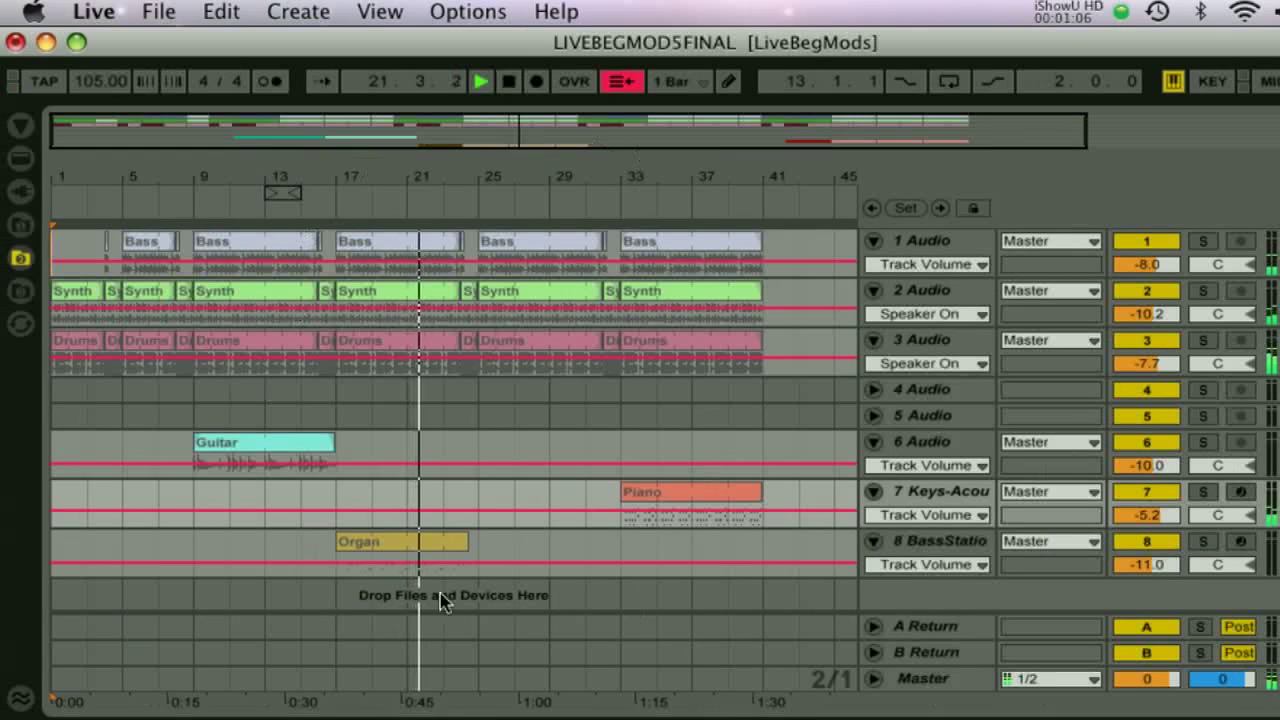
Turn off automation mode and play the arrangement from bar 3.
click(622, 81)
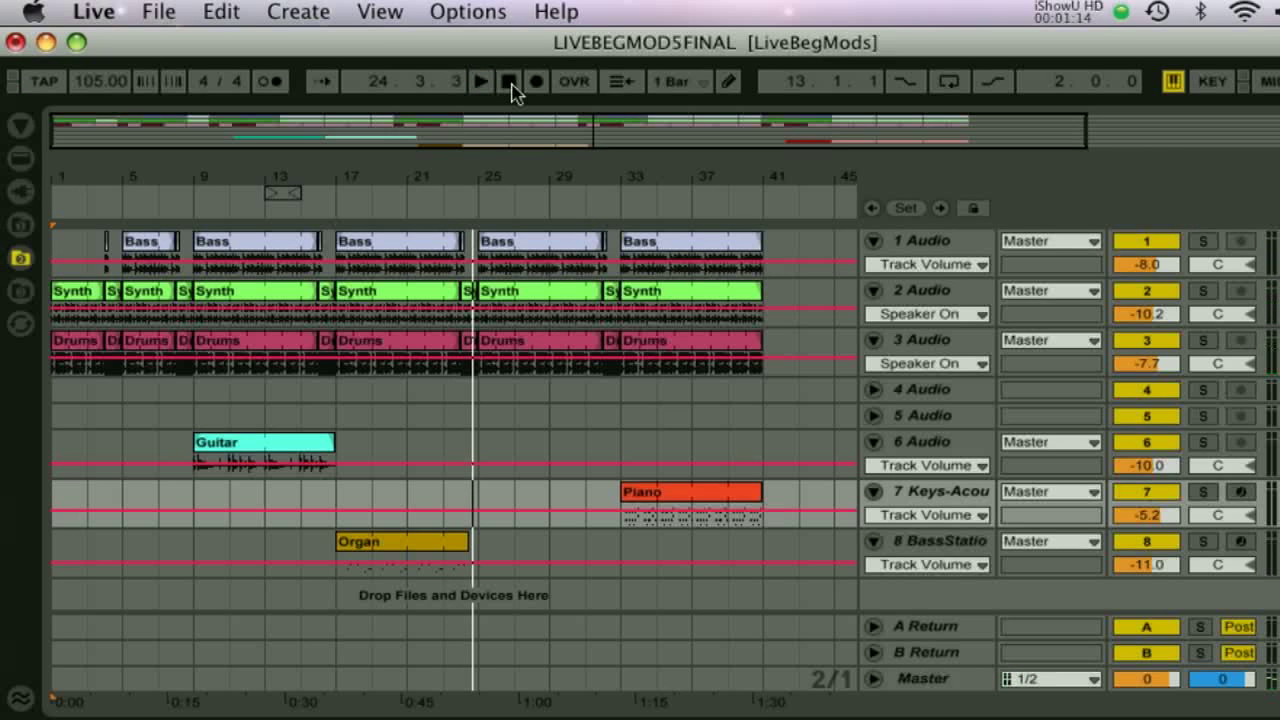
click(84, 260)
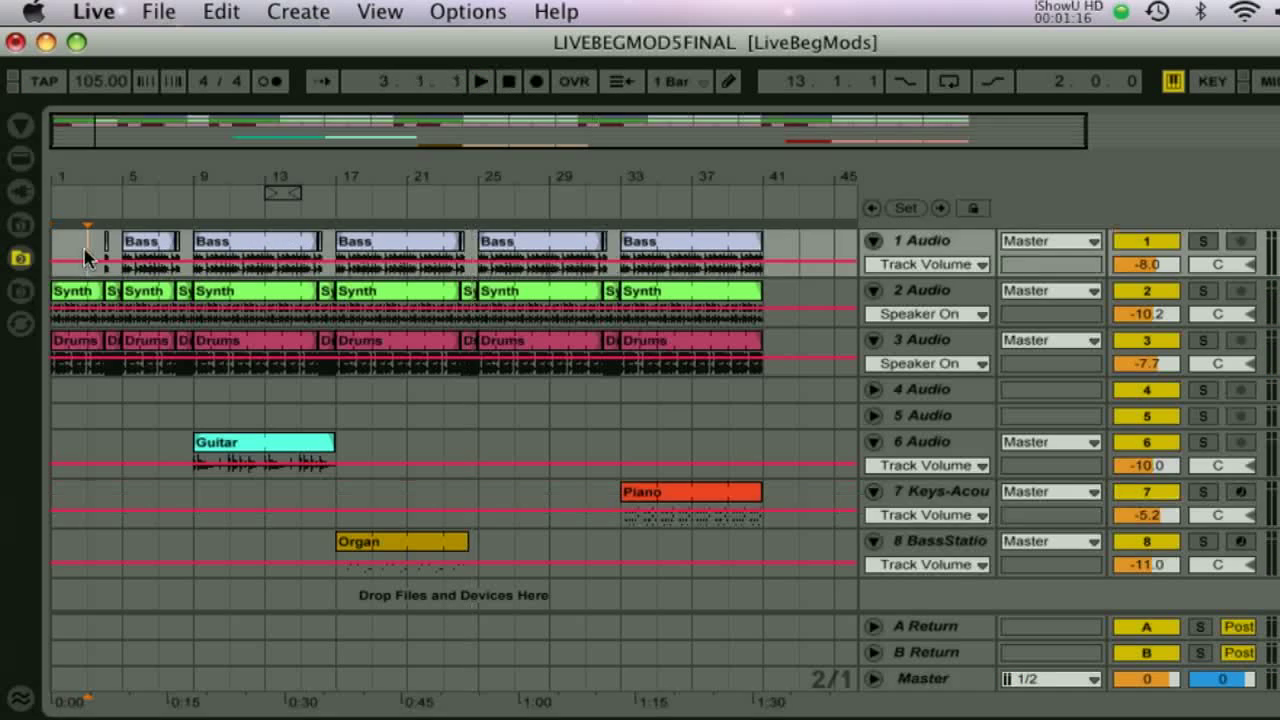
click(480, 81)
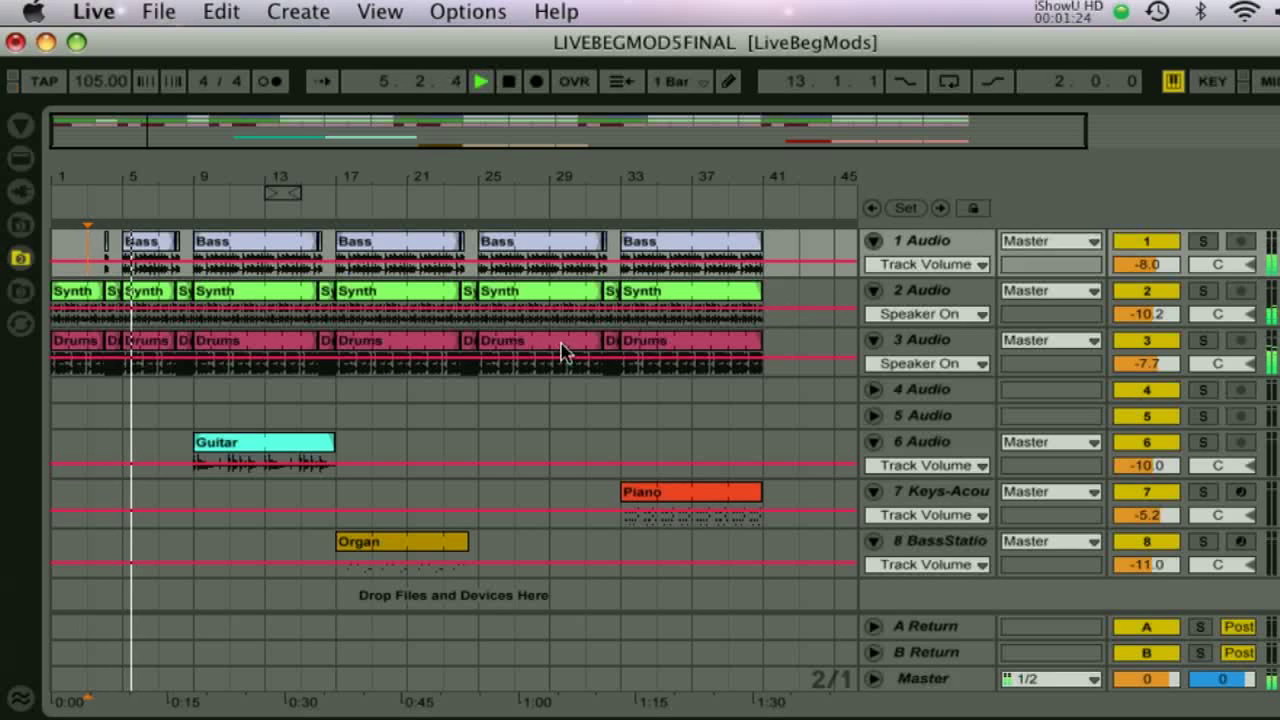
Select the 2 Audio track and briefly enlarge its lane height.
click(935, 291)
mouse_move(936, 328)
mouse_down()
mouse_move(936, 373)
mouse_move(937, 337)
mouse_up()
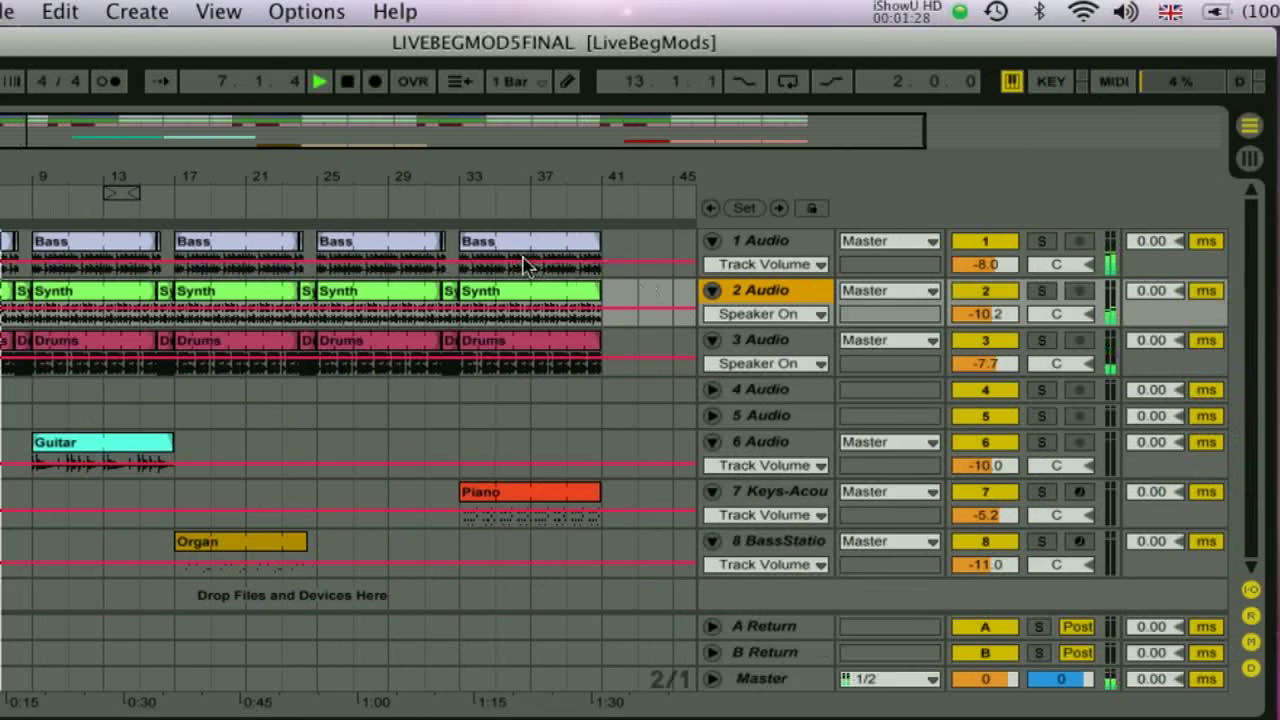
click(1249, 158)
Switch back and forth between the Arrangement and Session views.
click(1252, 127)
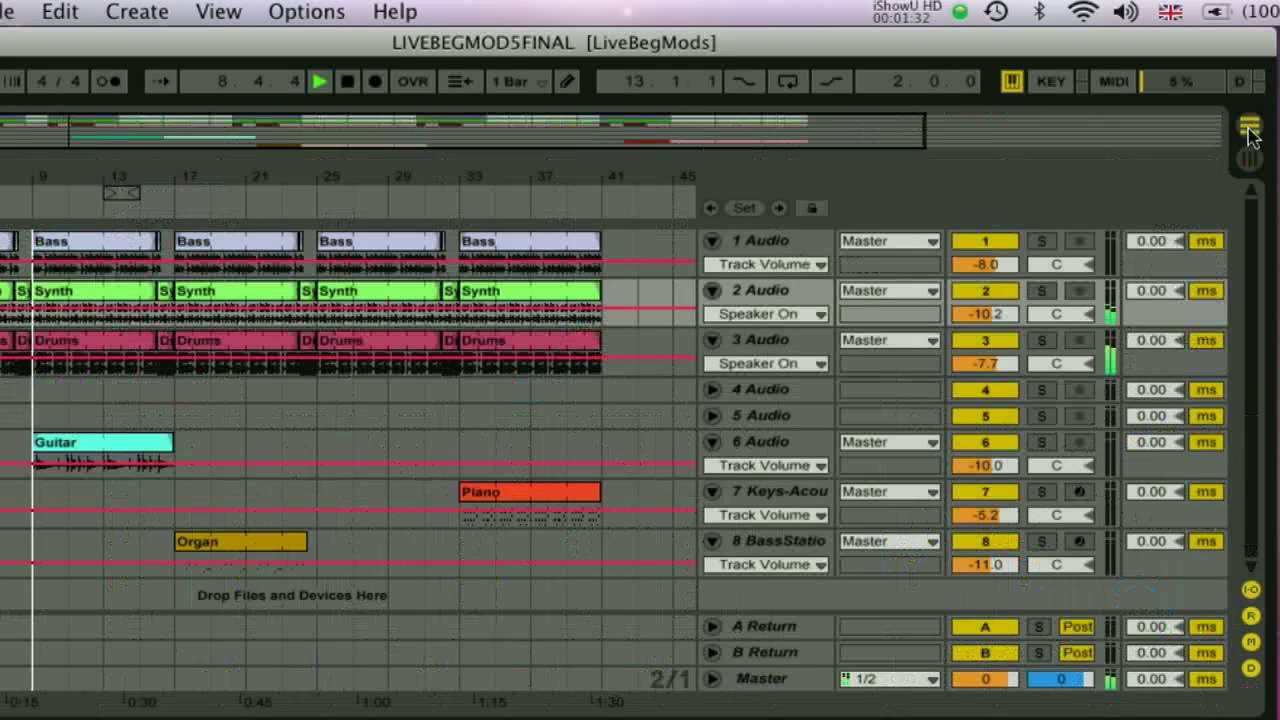
key(Tab)
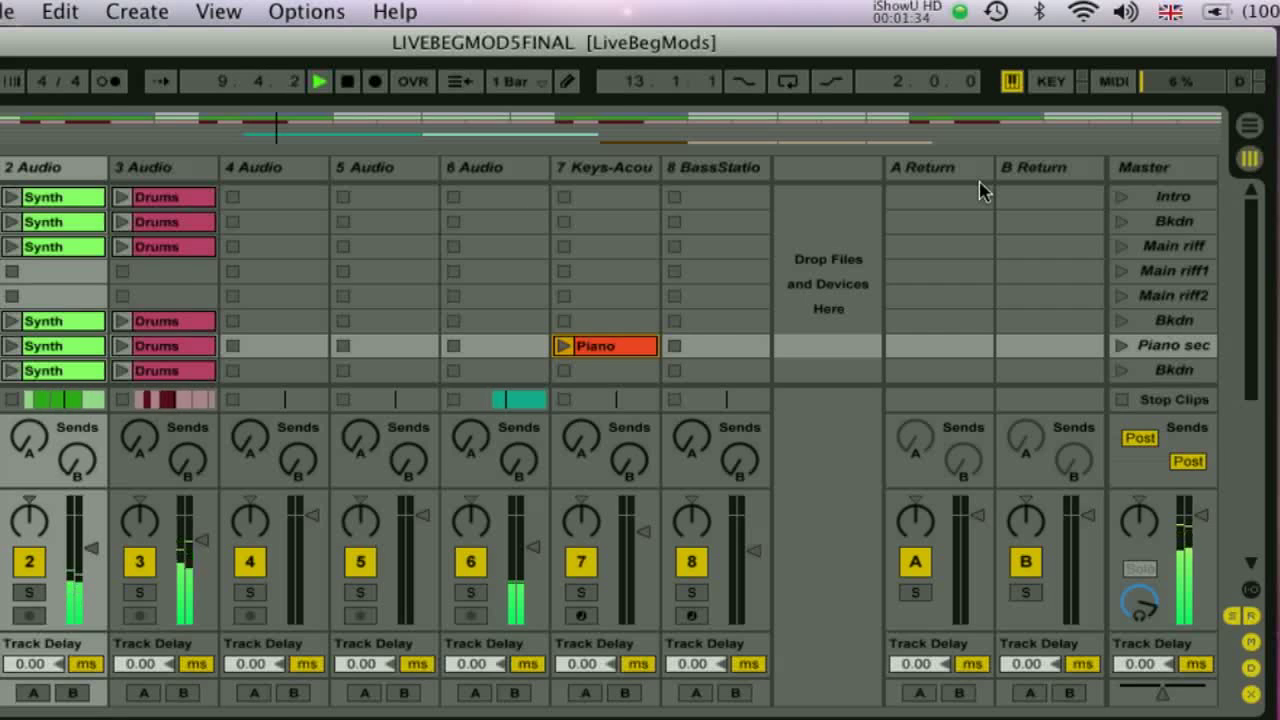
key(Tab)
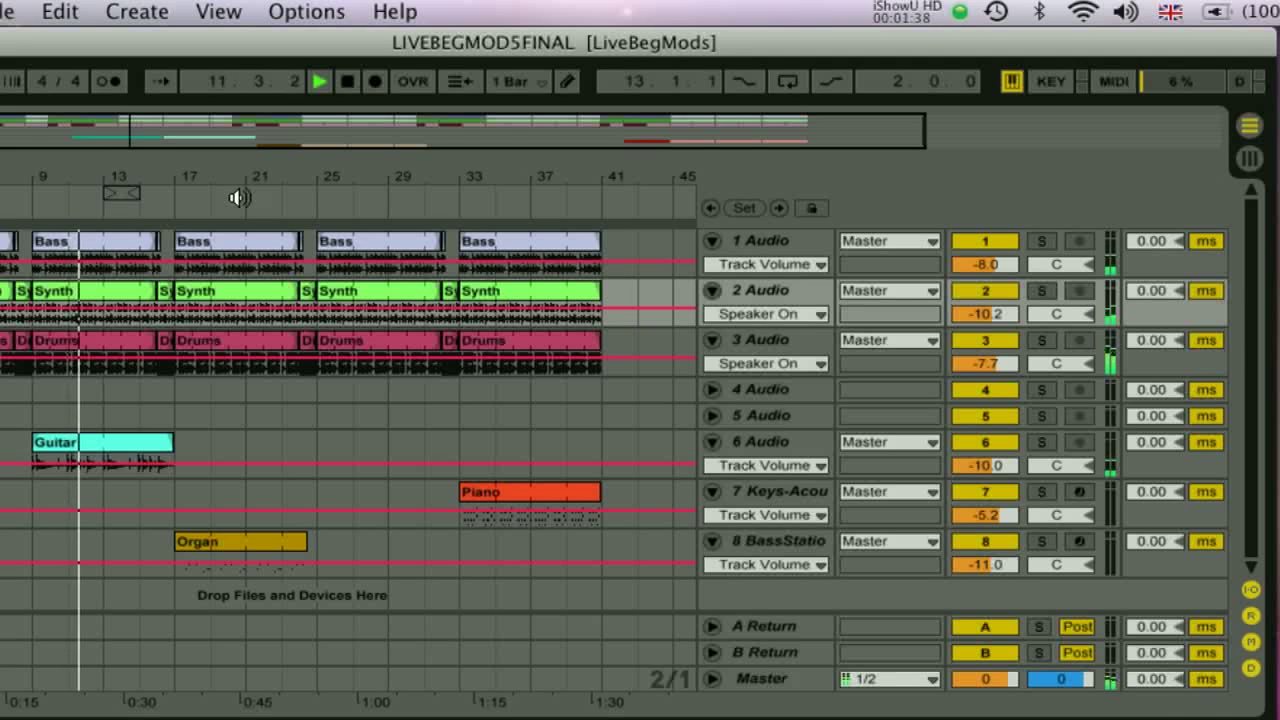
key(Tab)
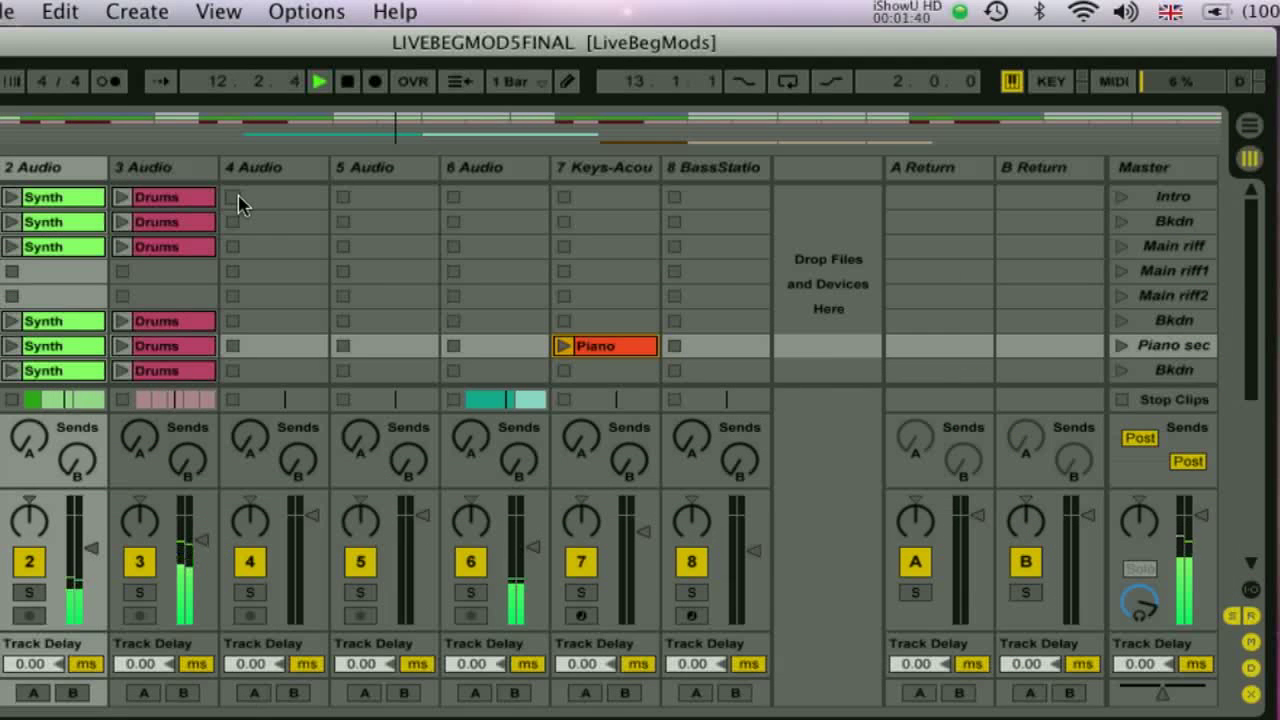
key(Tab)
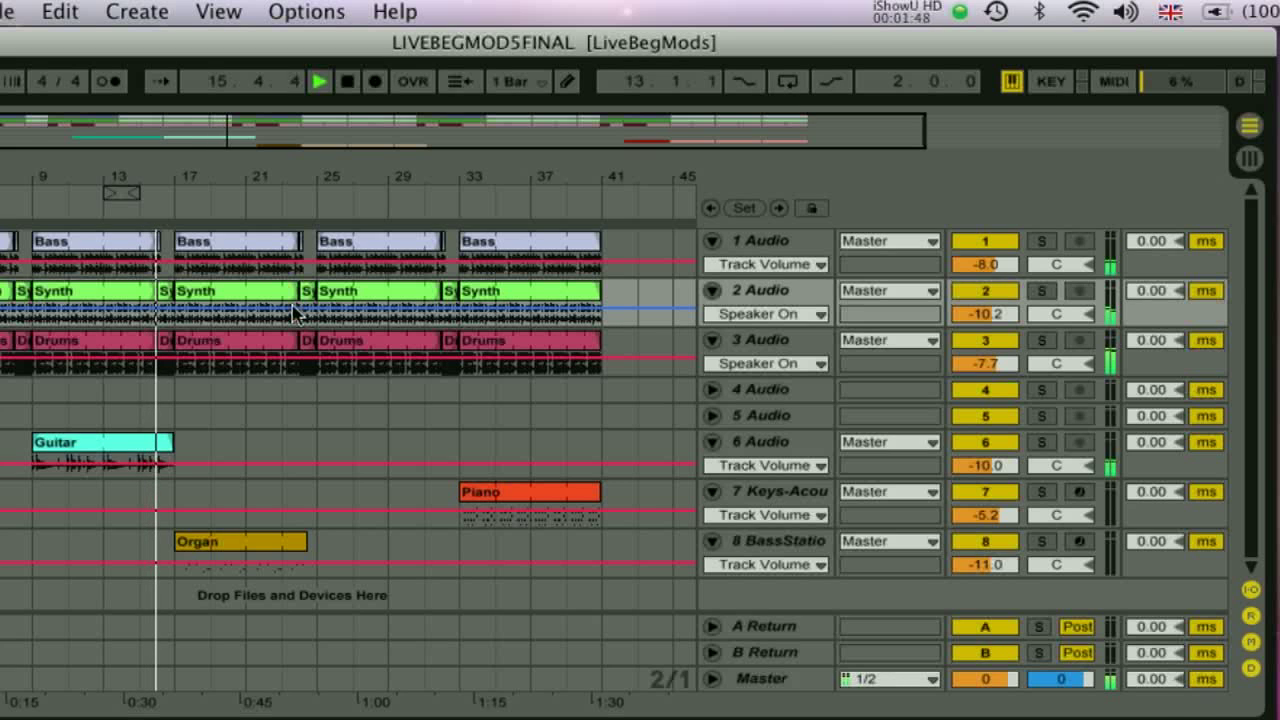
key(Tab)
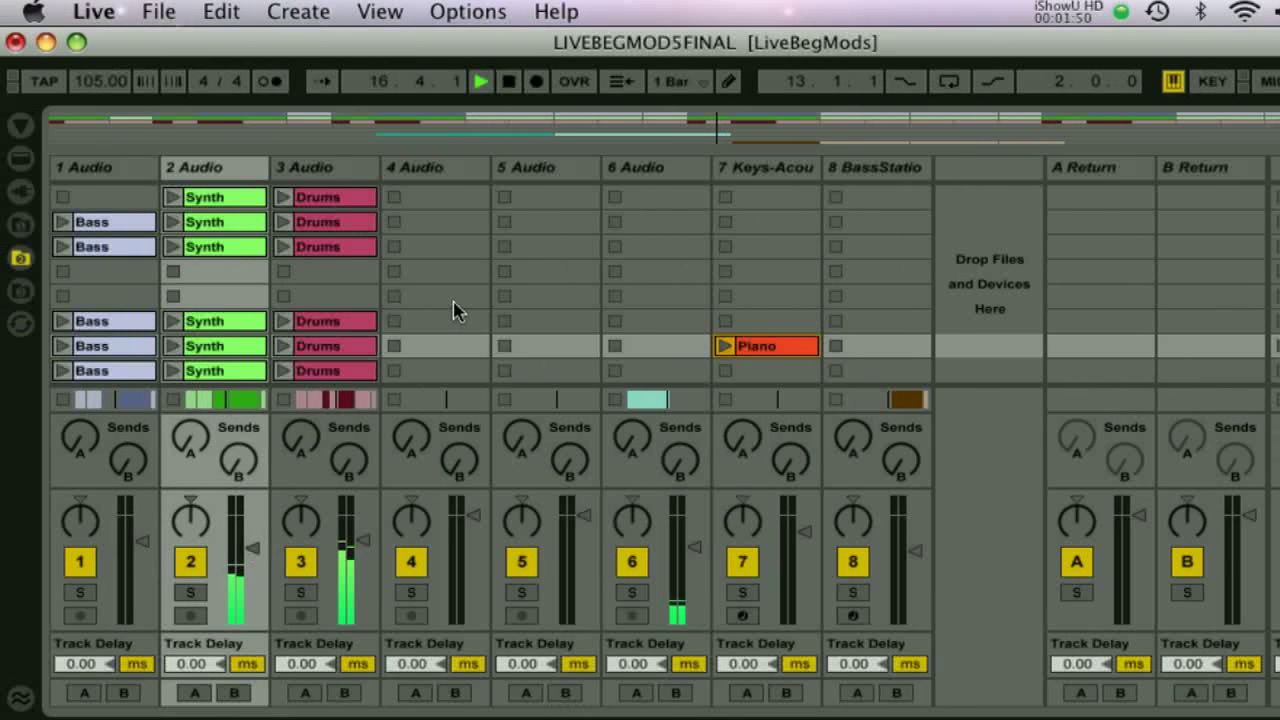
Launch the scene-5 Bass clip, then use Back to Arrangement for all tracks.
click(63, 320)
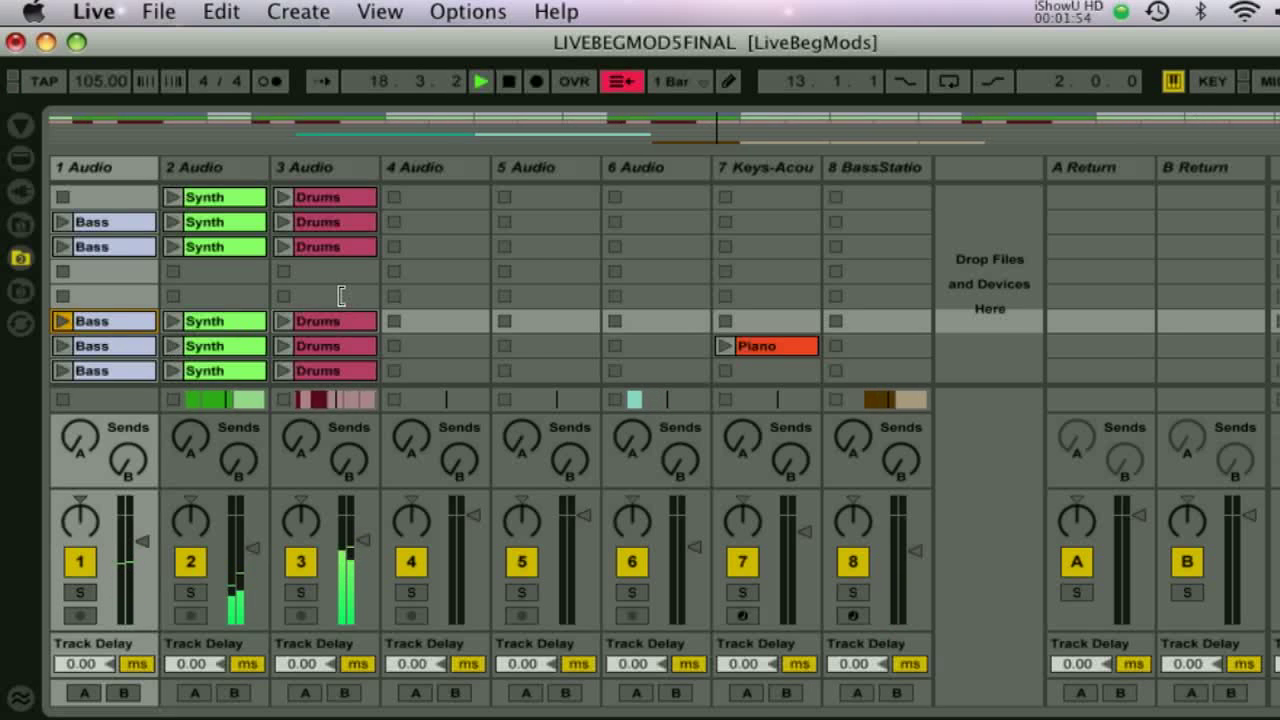
key(Tab)
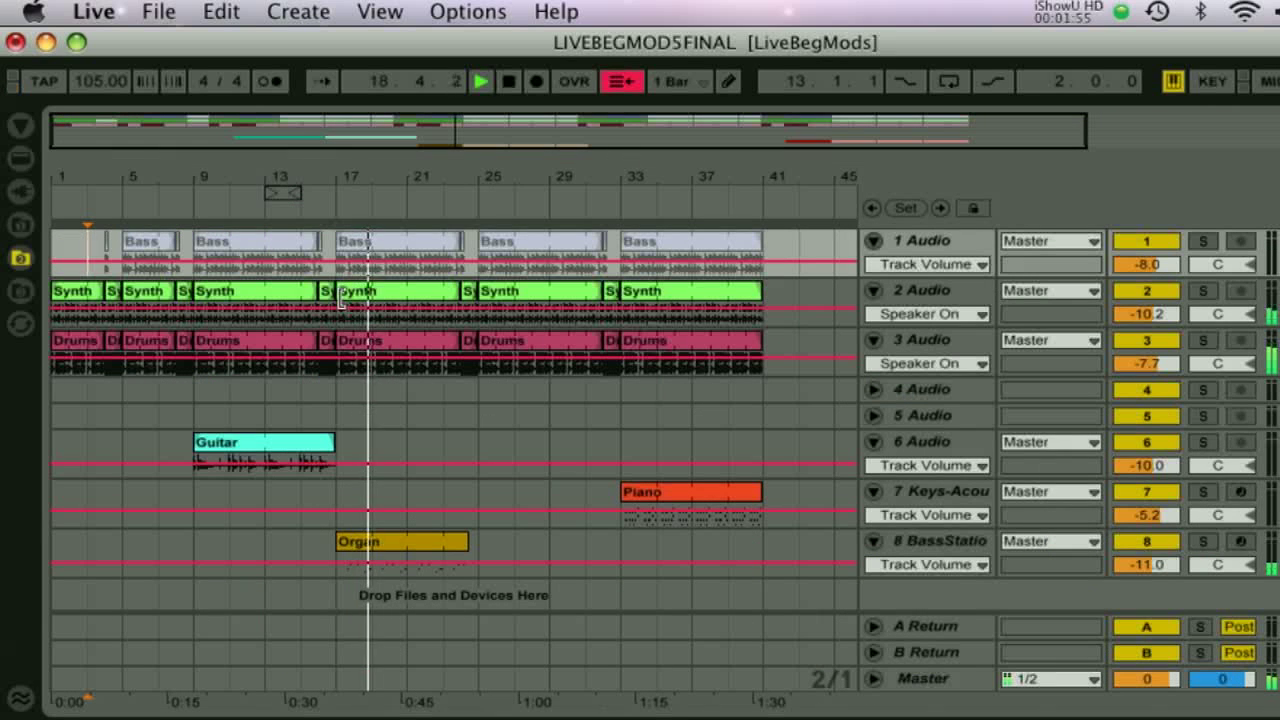
click(622, 83)
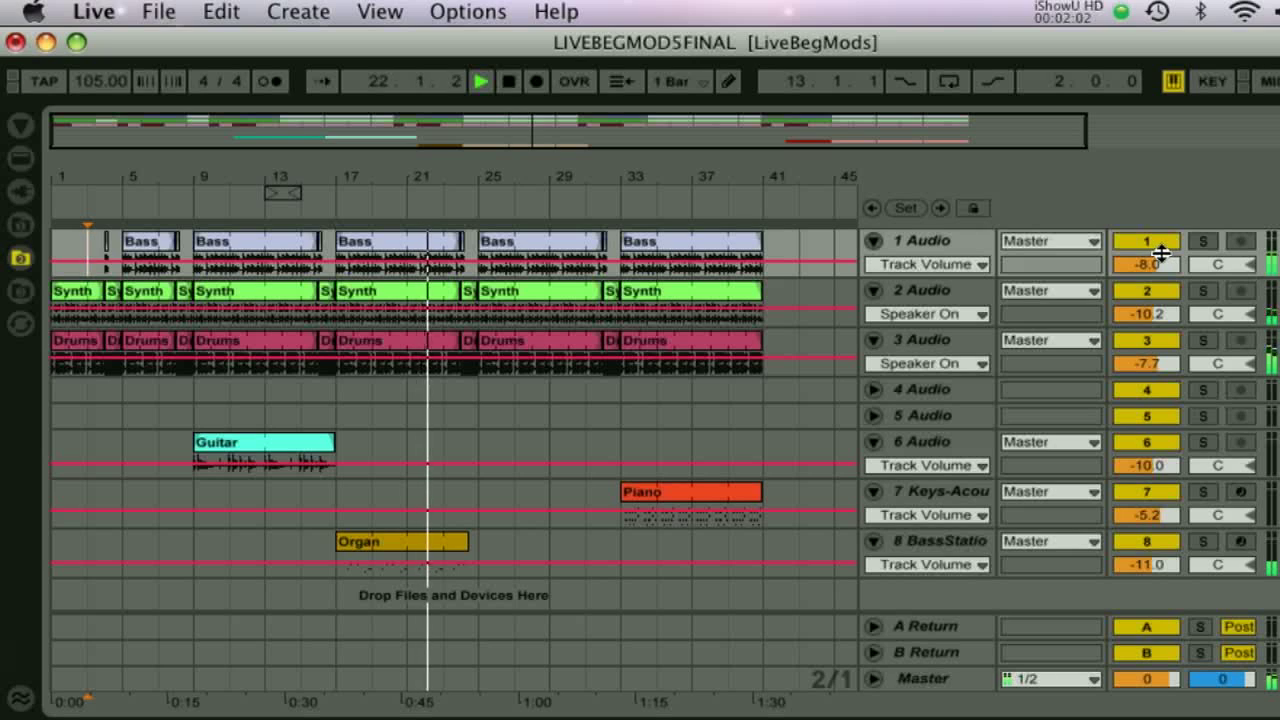
Lower track 1's volume to -11.7 dB and pan it to 1L.
drag(1160, 253, 1153, 262)
click(1212, 263)
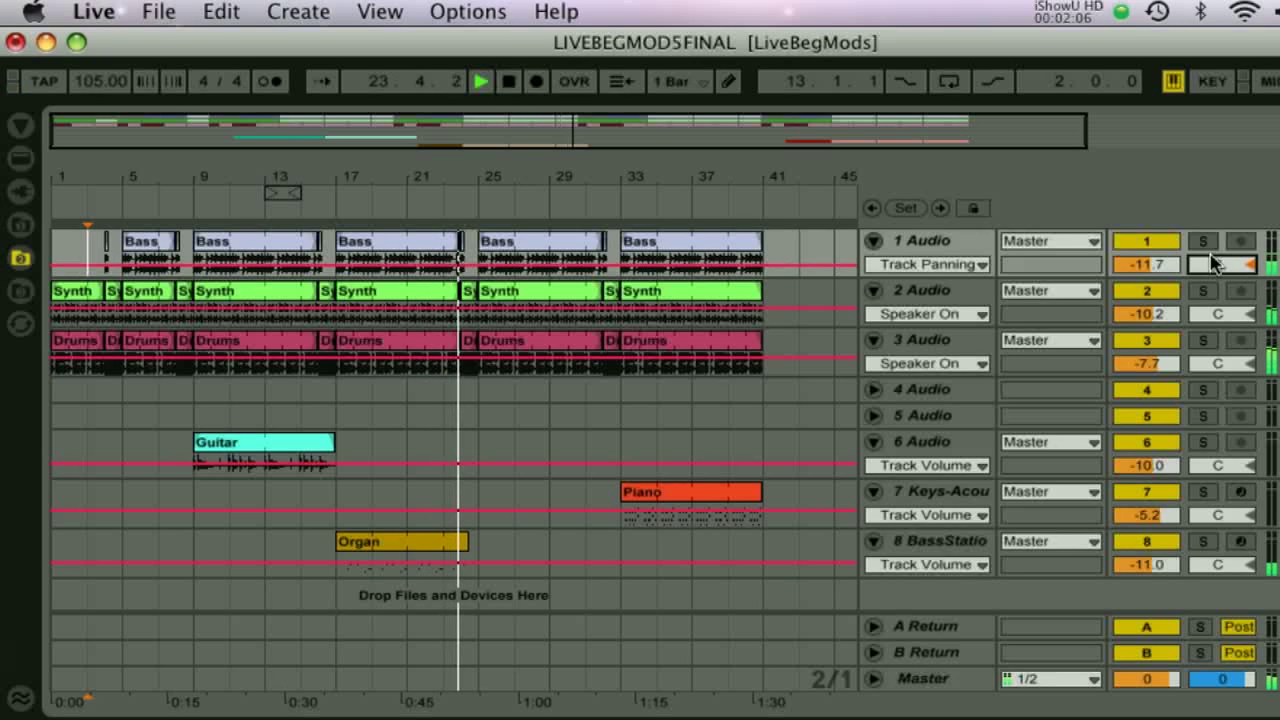
click(1146, 241)
In the Session mixer, unsolo track 1 and reactivate its Track Activator.
key(Tab)
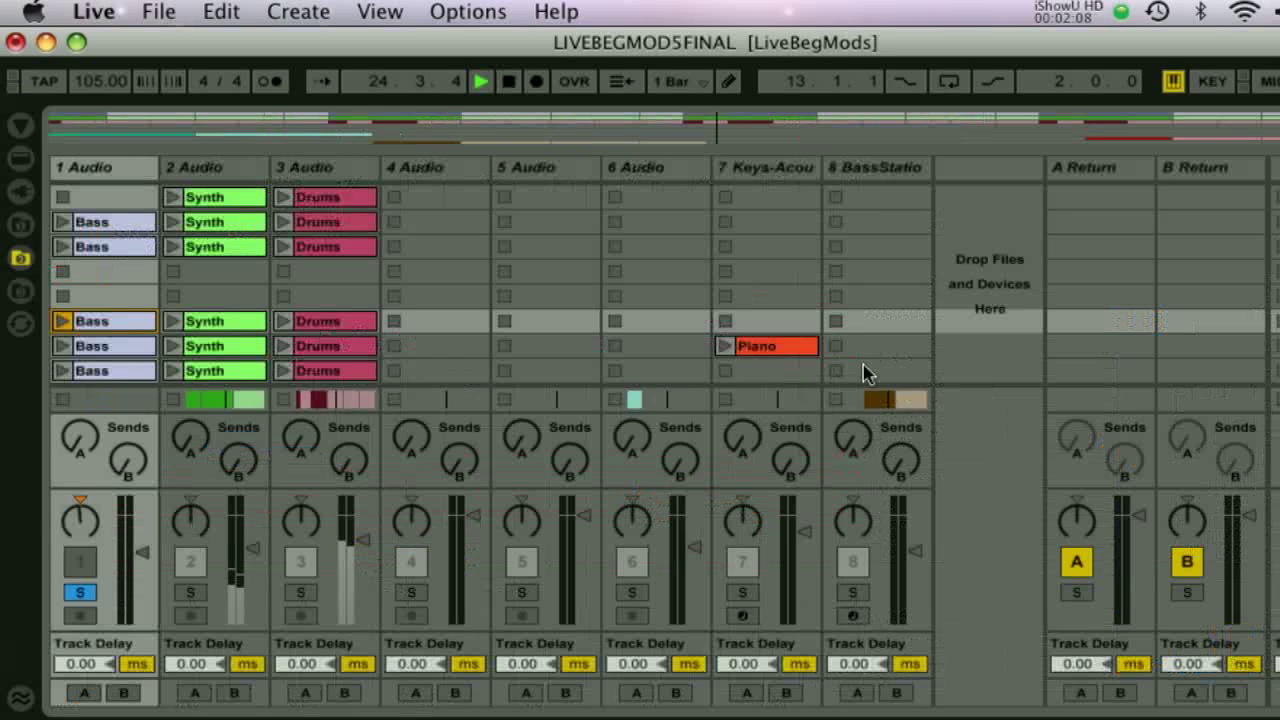
click(80, 592)
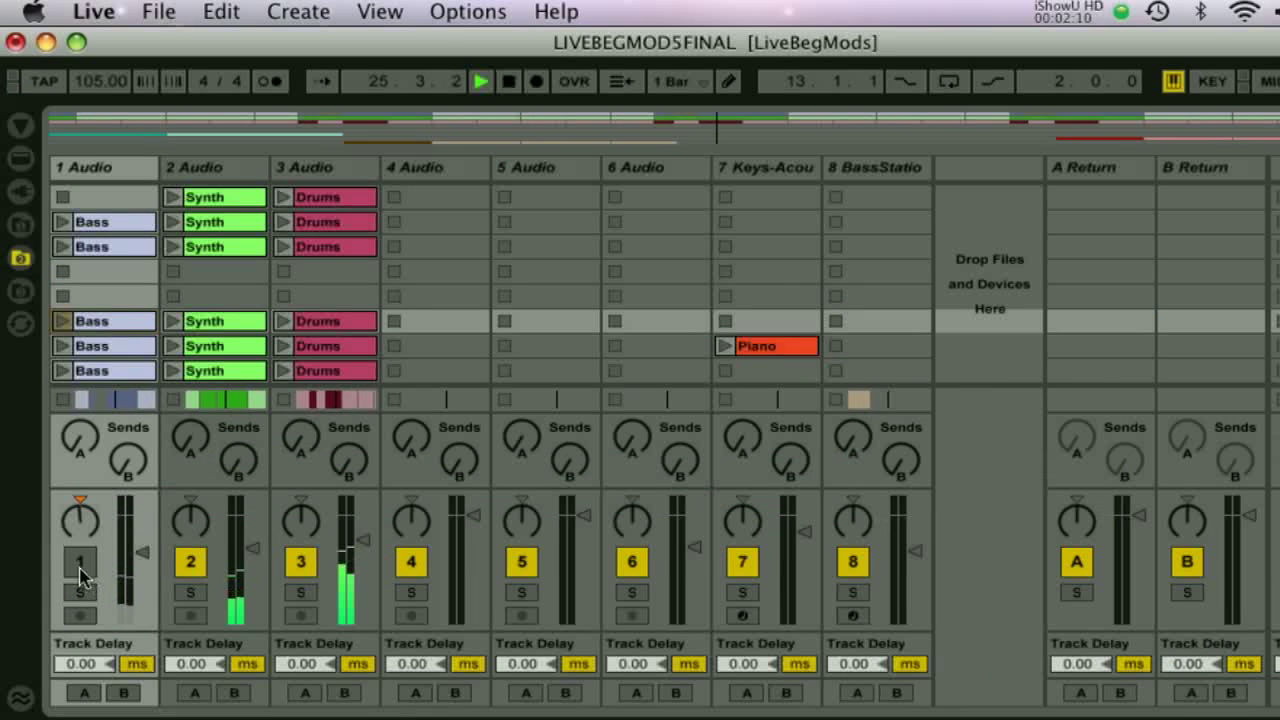
click(79, 562)
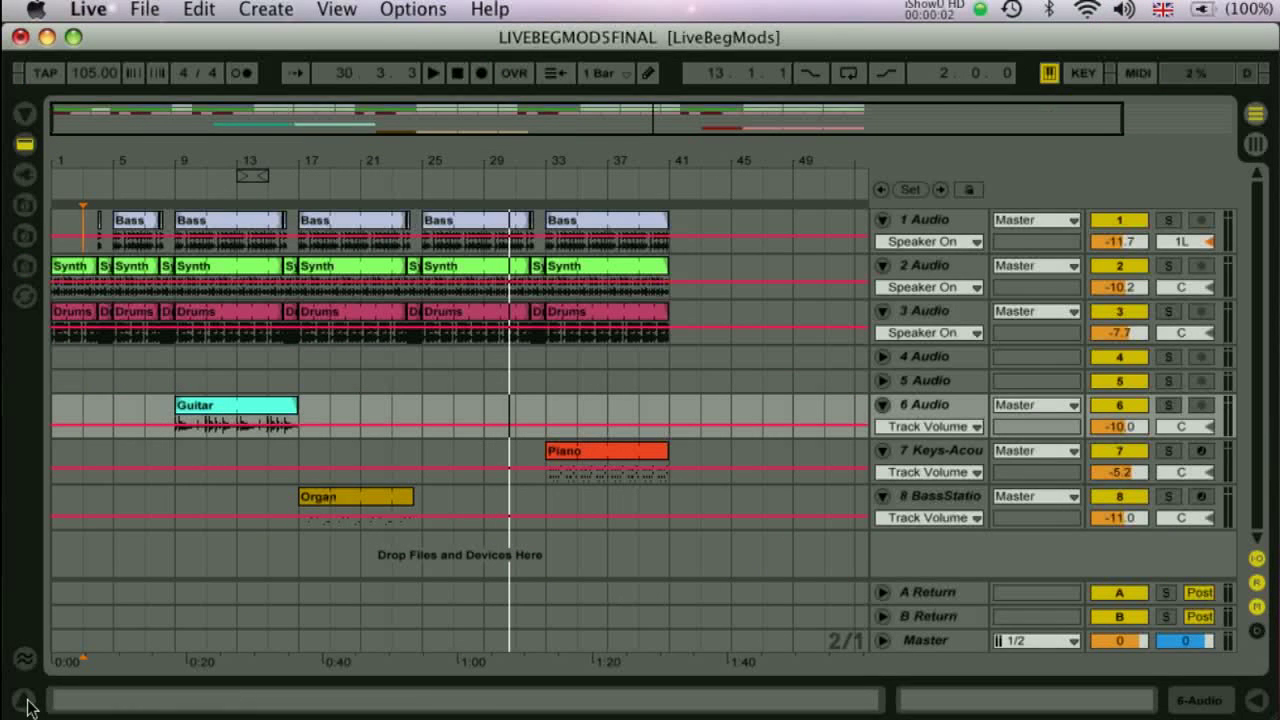
Toggle the Info View on and off and close the bottom device area.
click(24, 700)
click(24, 700)
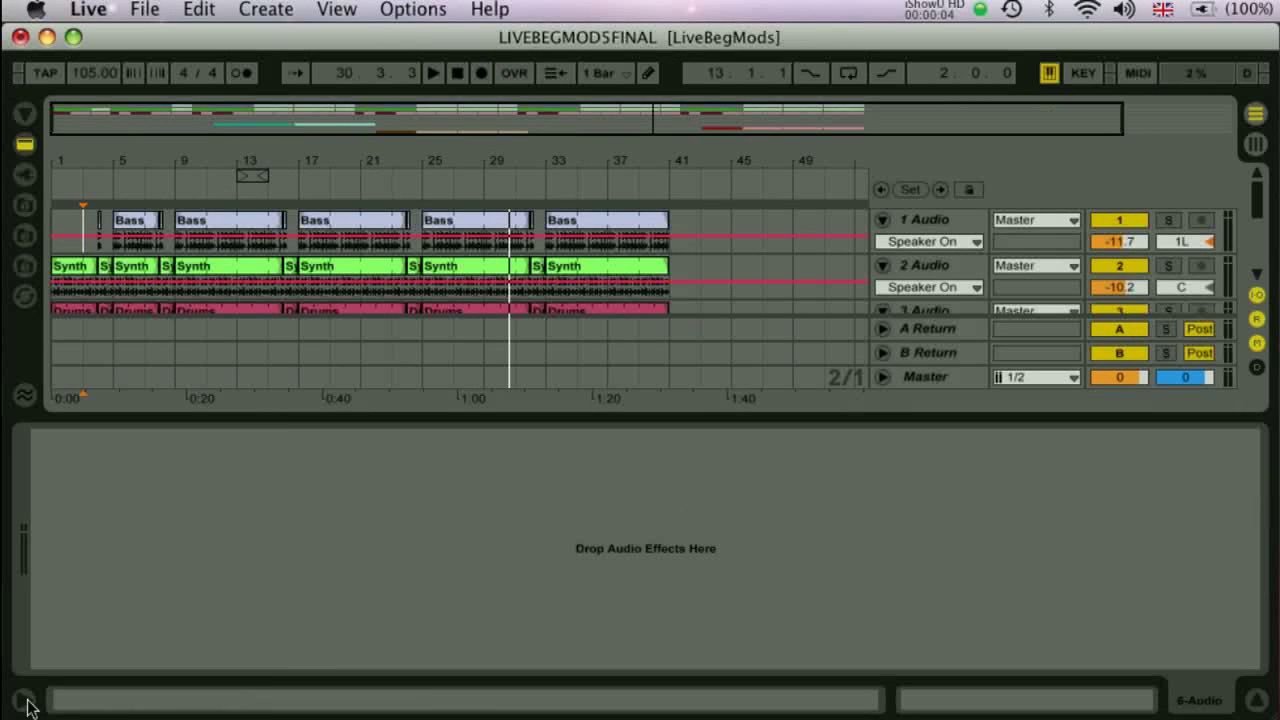
click(1259, 702)
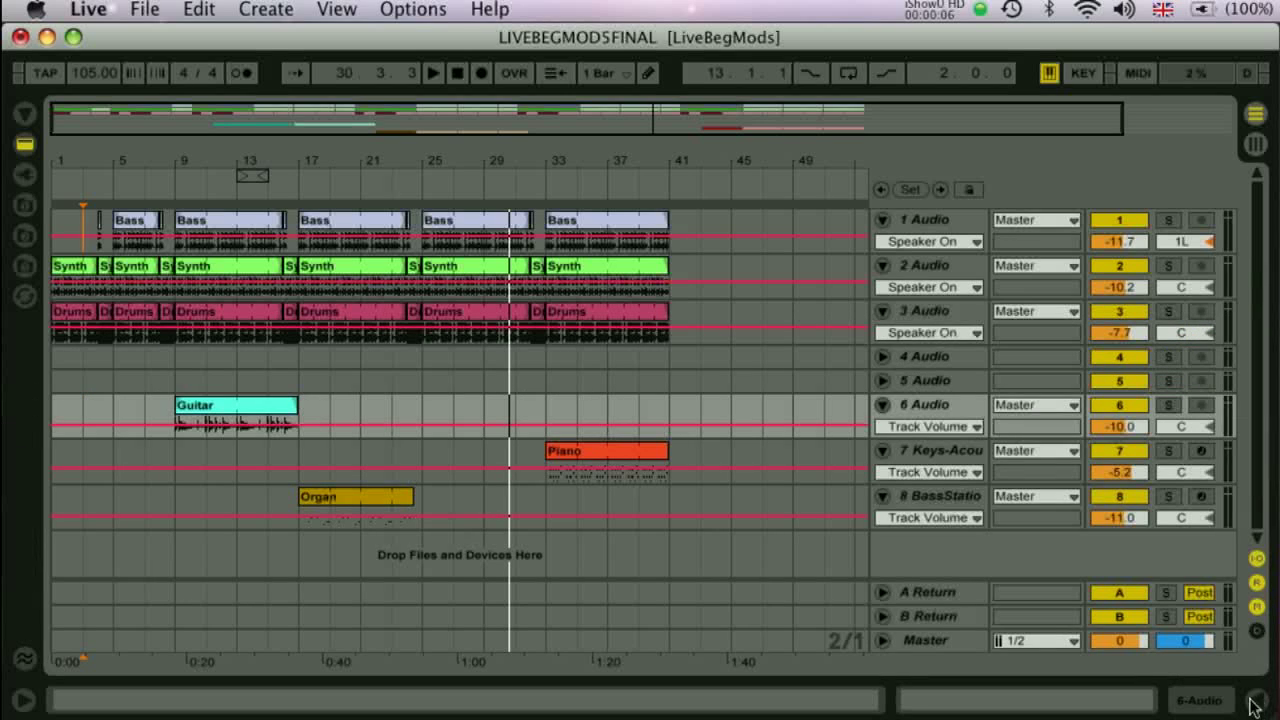
Hide the I/O routing and Mixer sections, go to Session view, and open Info View.
click(1257, 559)
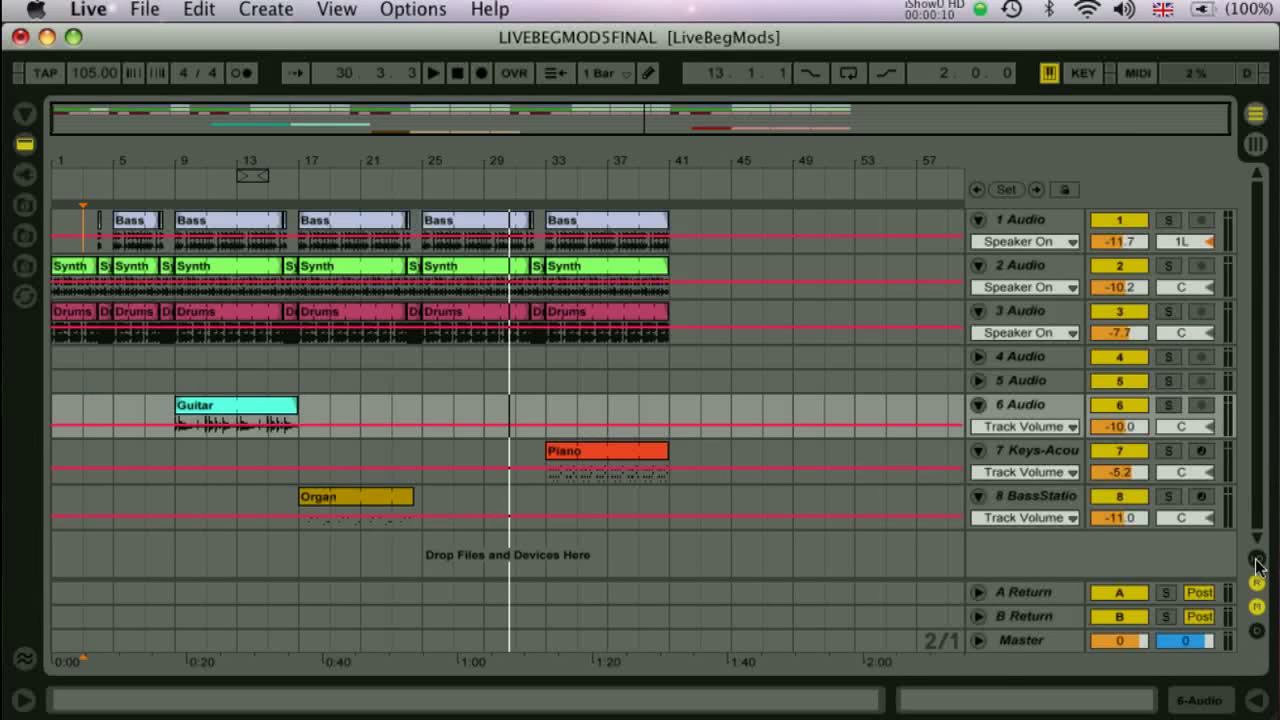
click(1257, 560)
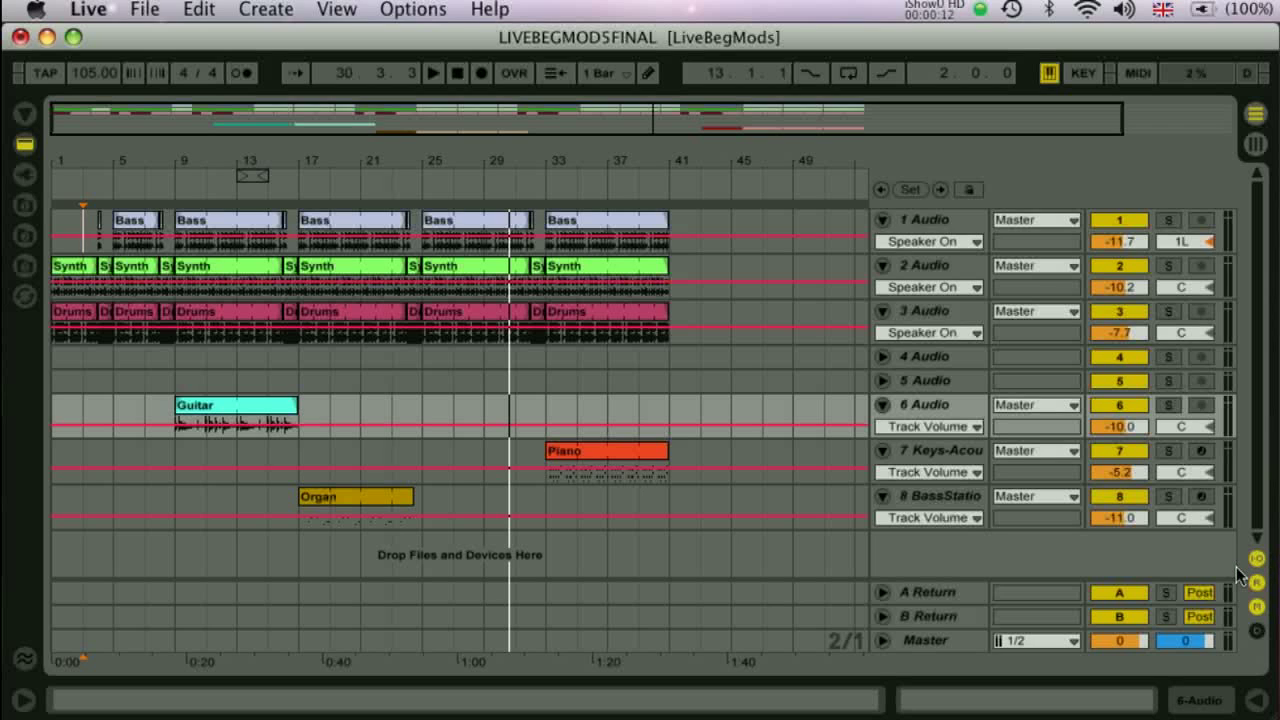
click(1256, 560)
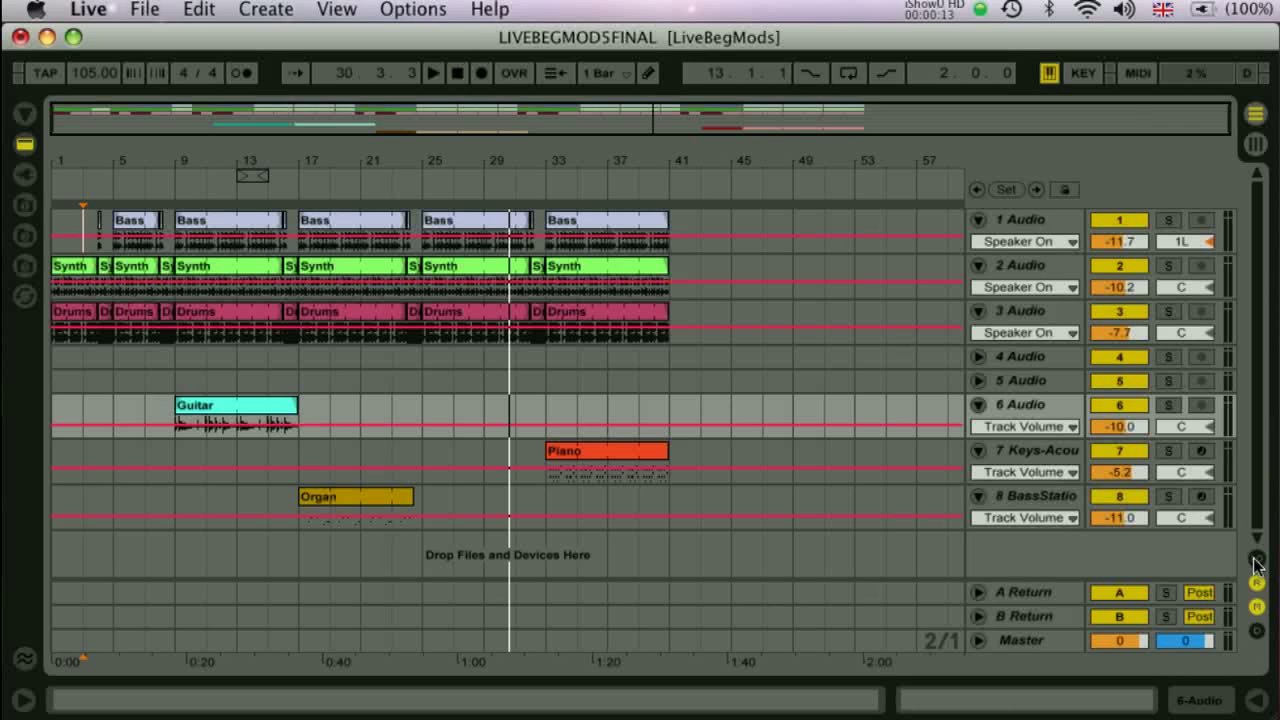
click(1257, 608)
key(Tab)
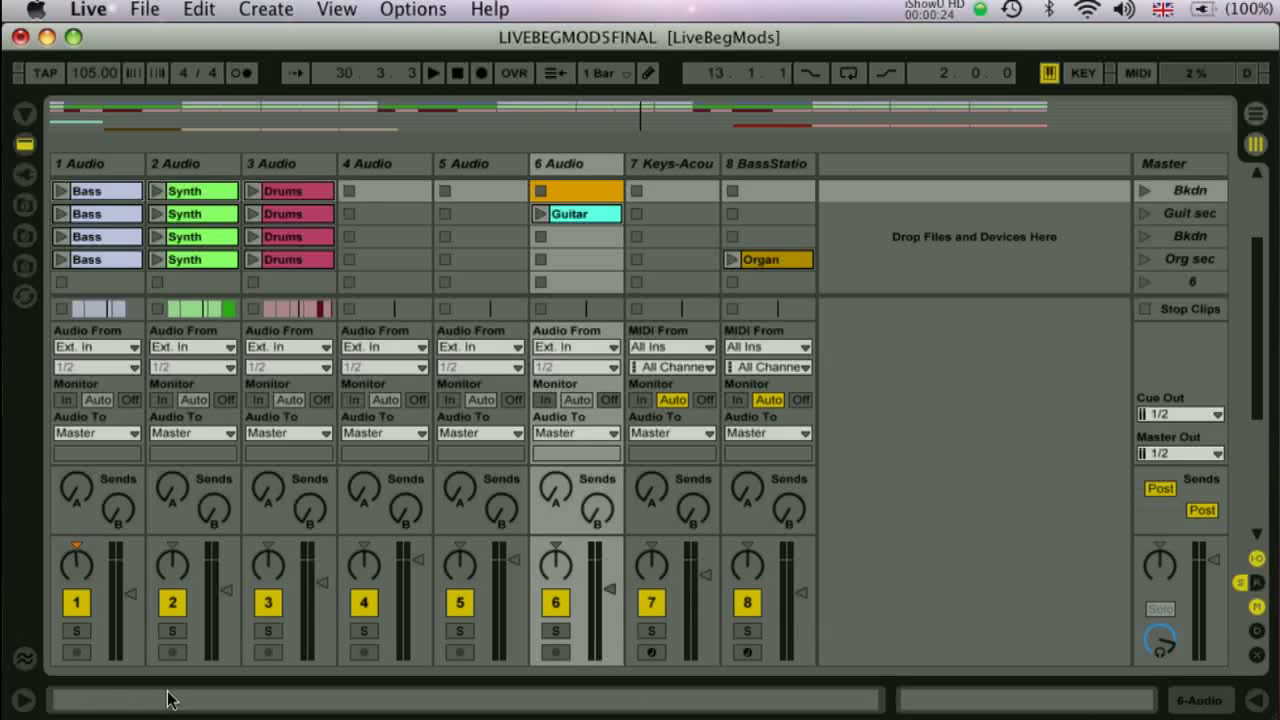
click(26, 702)
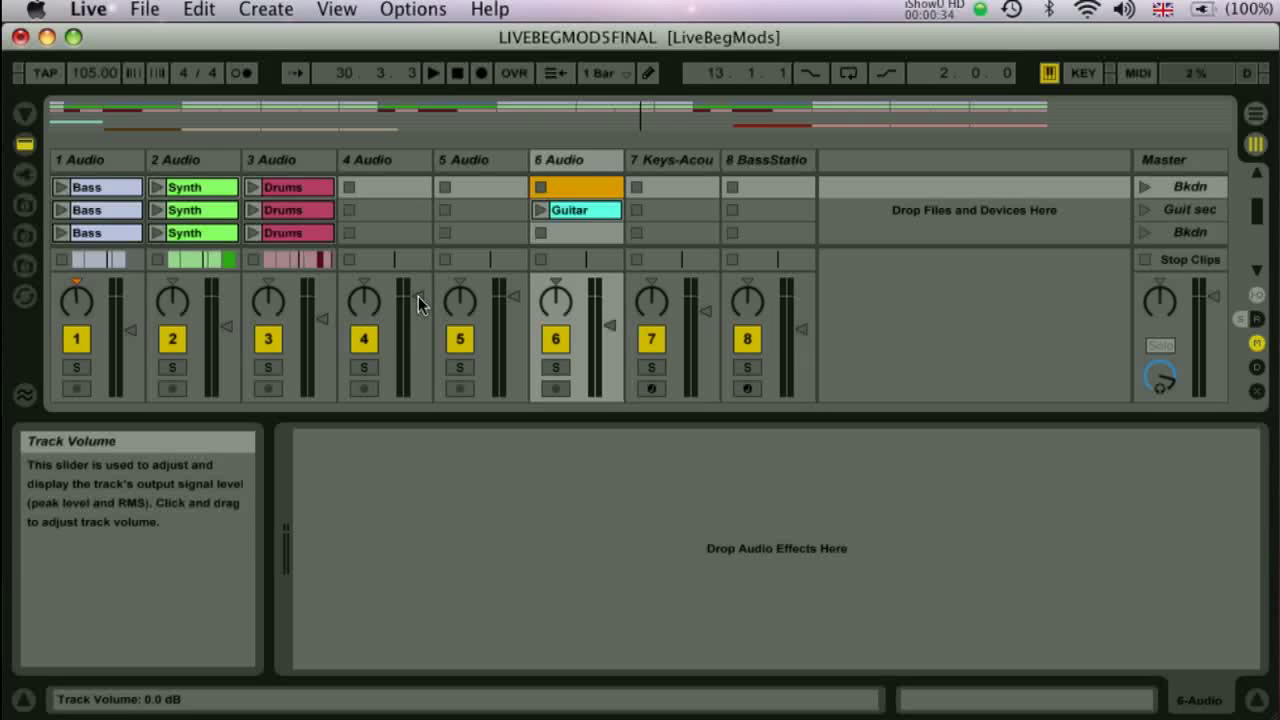
right_click(1190, 196)
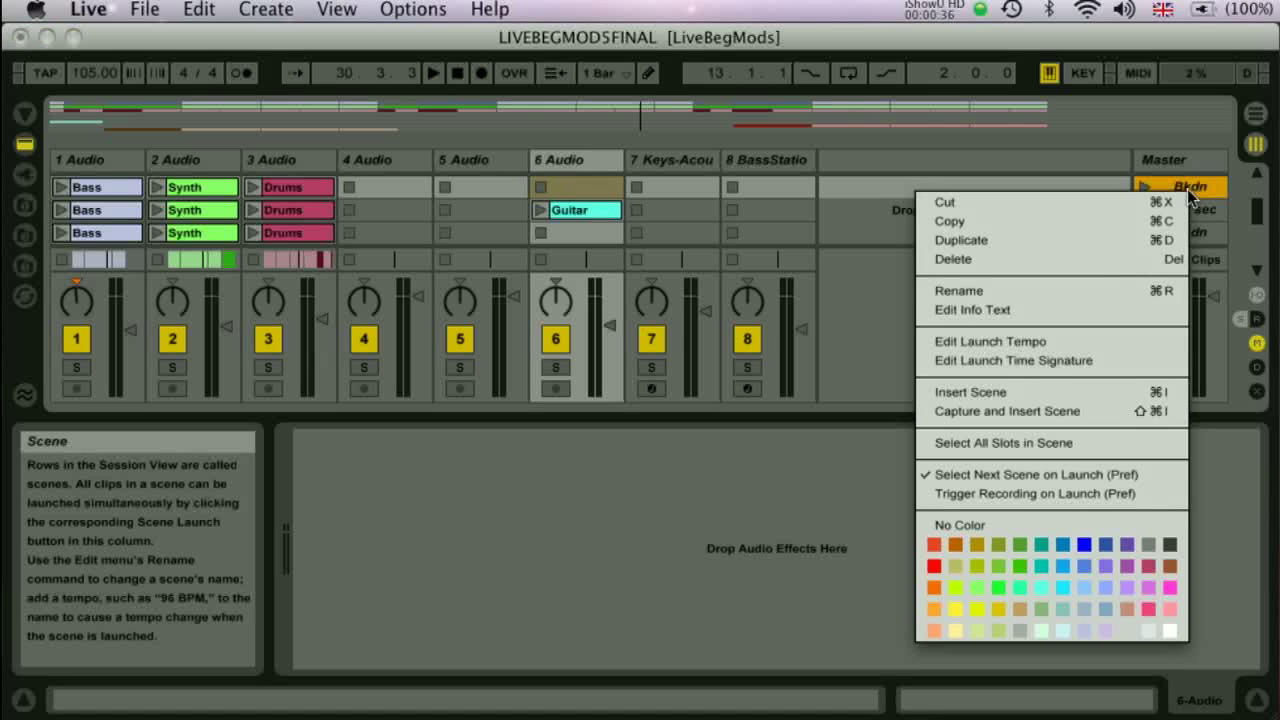
click(1231, 490)
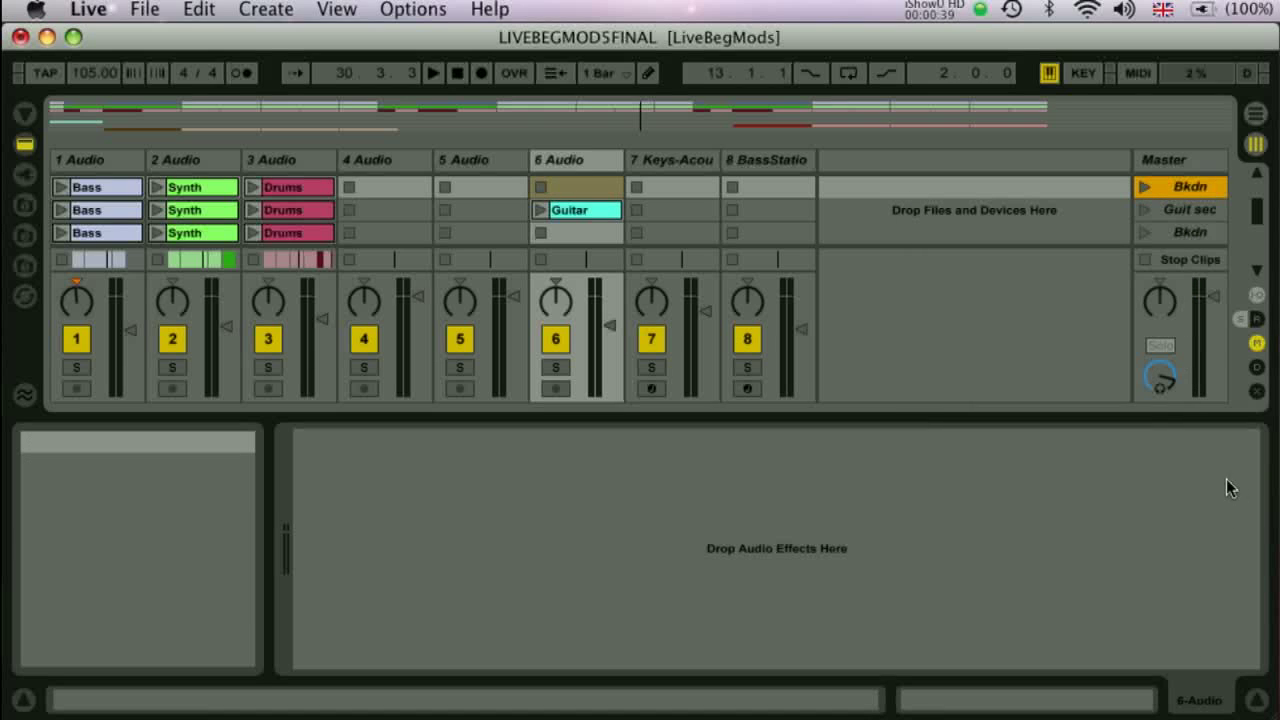
click(1257, 700)
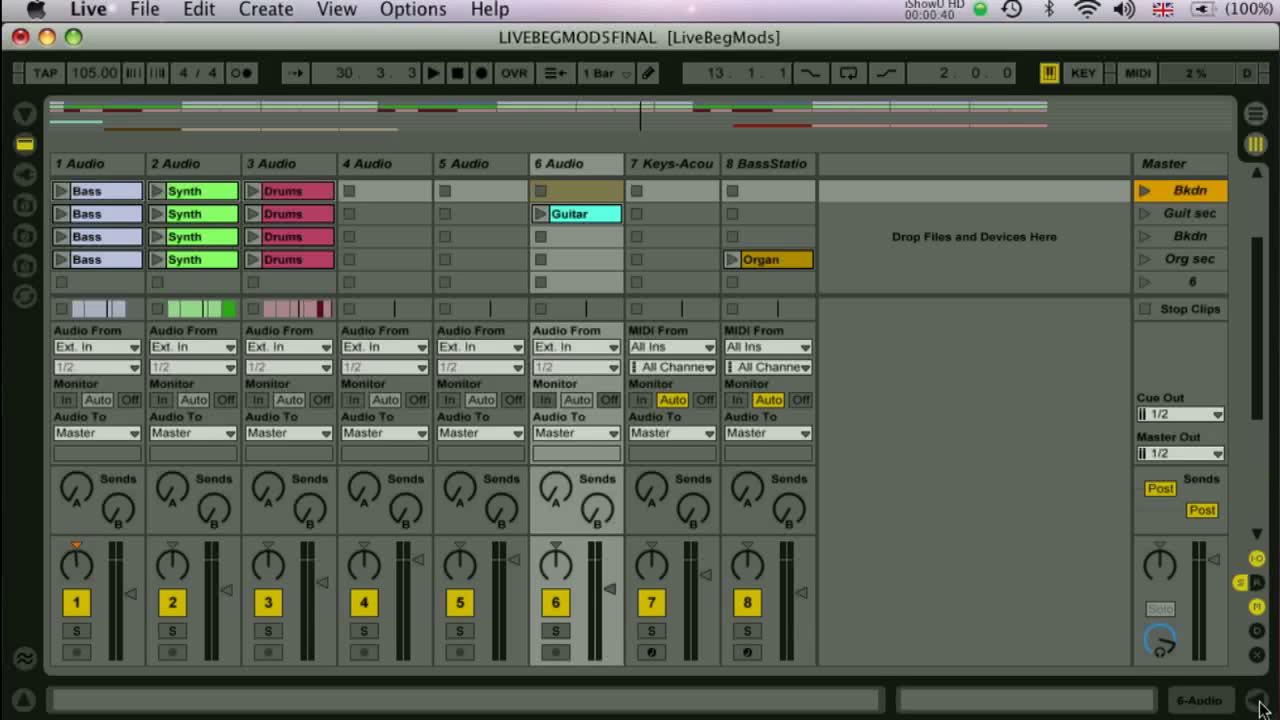
Open the browser, step through its sources to Live Devices, and show the detail area.
click(26, 114)
click(27, 268)
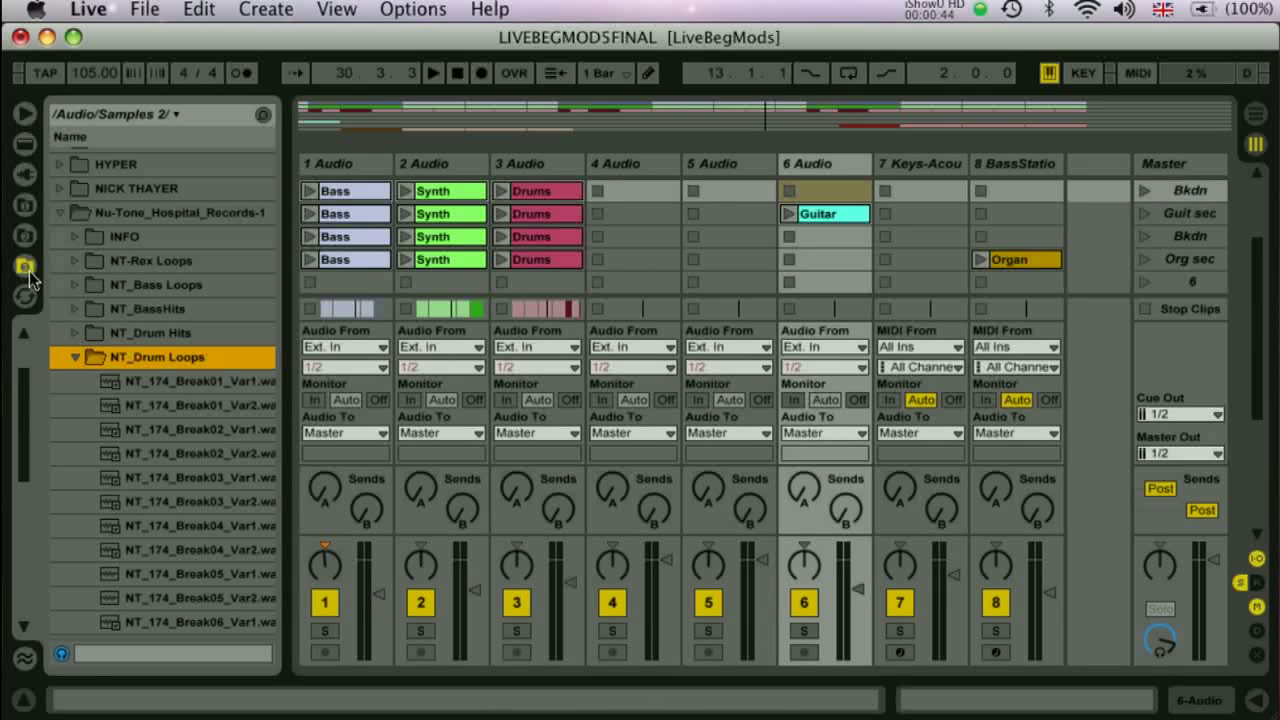
click(26, 237)
click(25, 206)
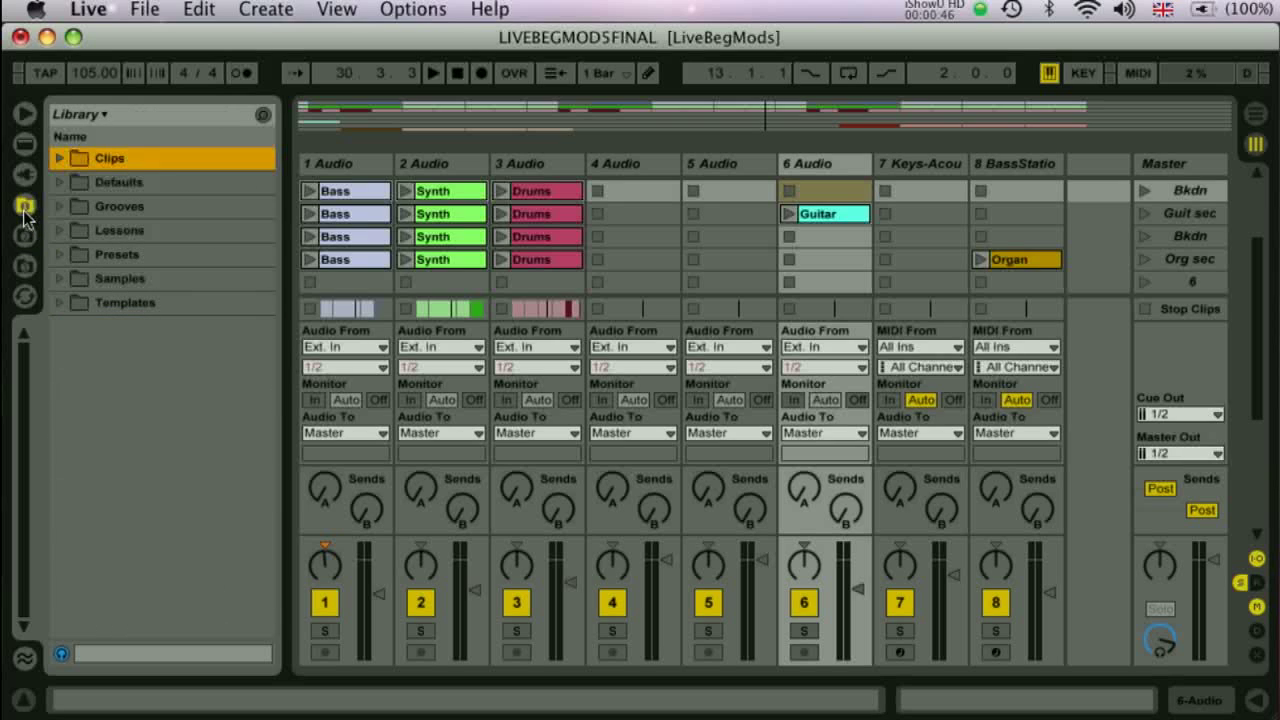
click(25, 176)
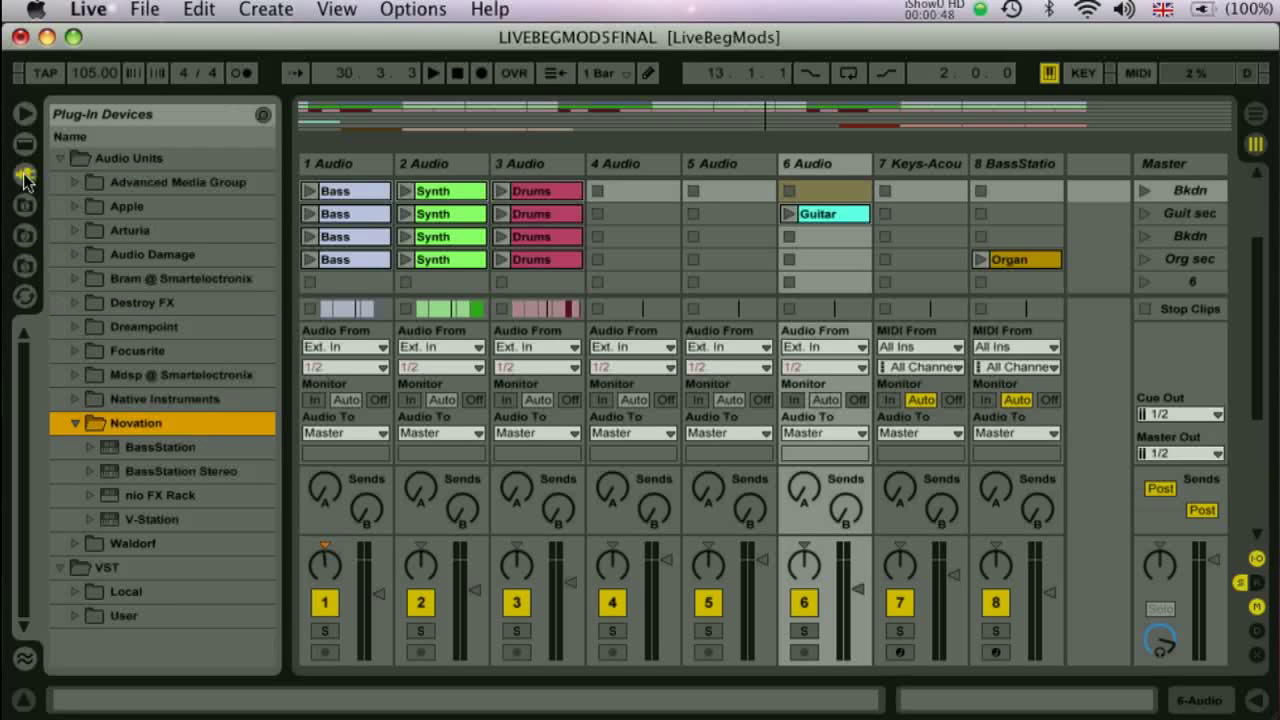
click(26, 145)
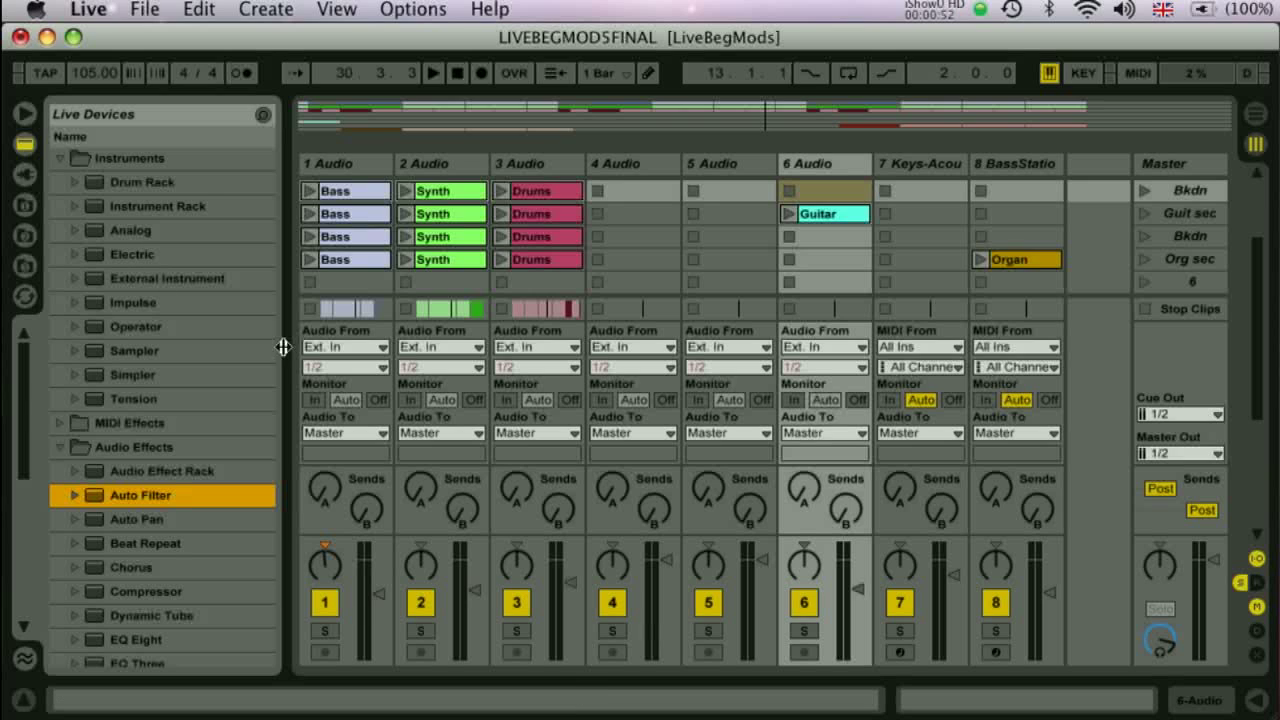
click(1256, 703)
Check the Guitar clip's sample settings, show track 7 Keys-Acou's Acoustic Piano instrument, and widen the browser.
click(820, 212)
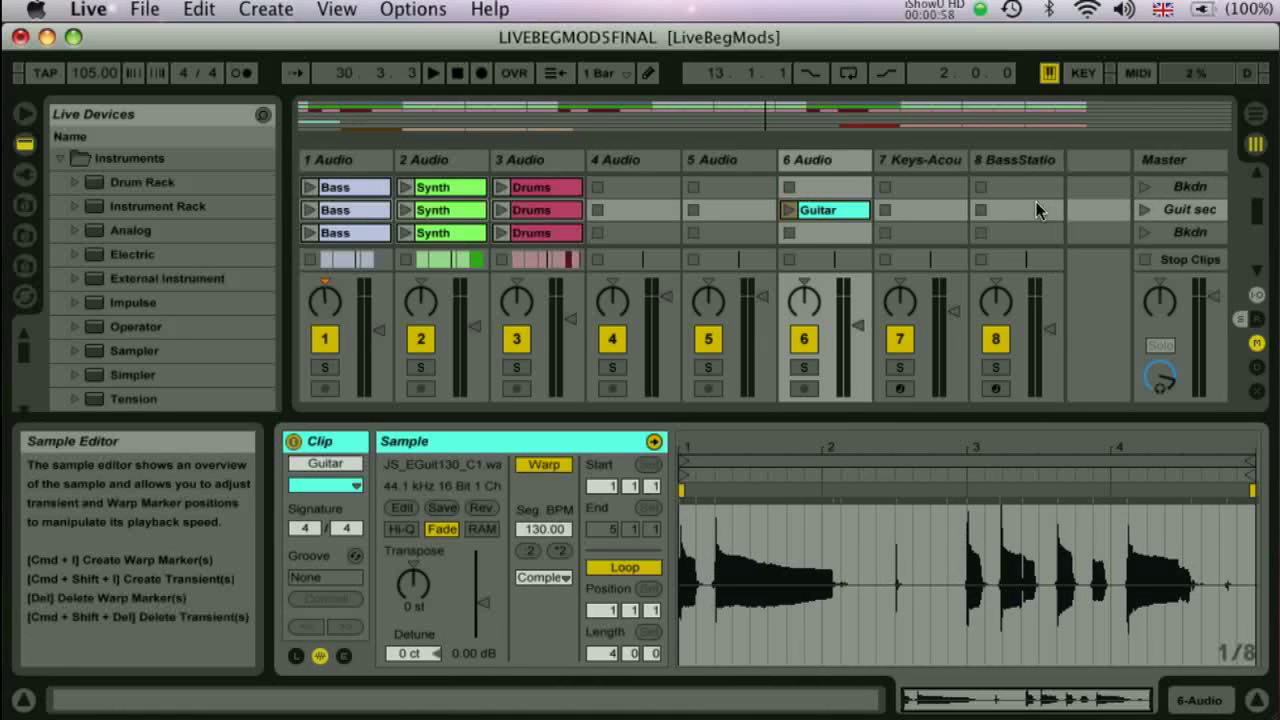
click(921, 158)
double_click(921, 158)
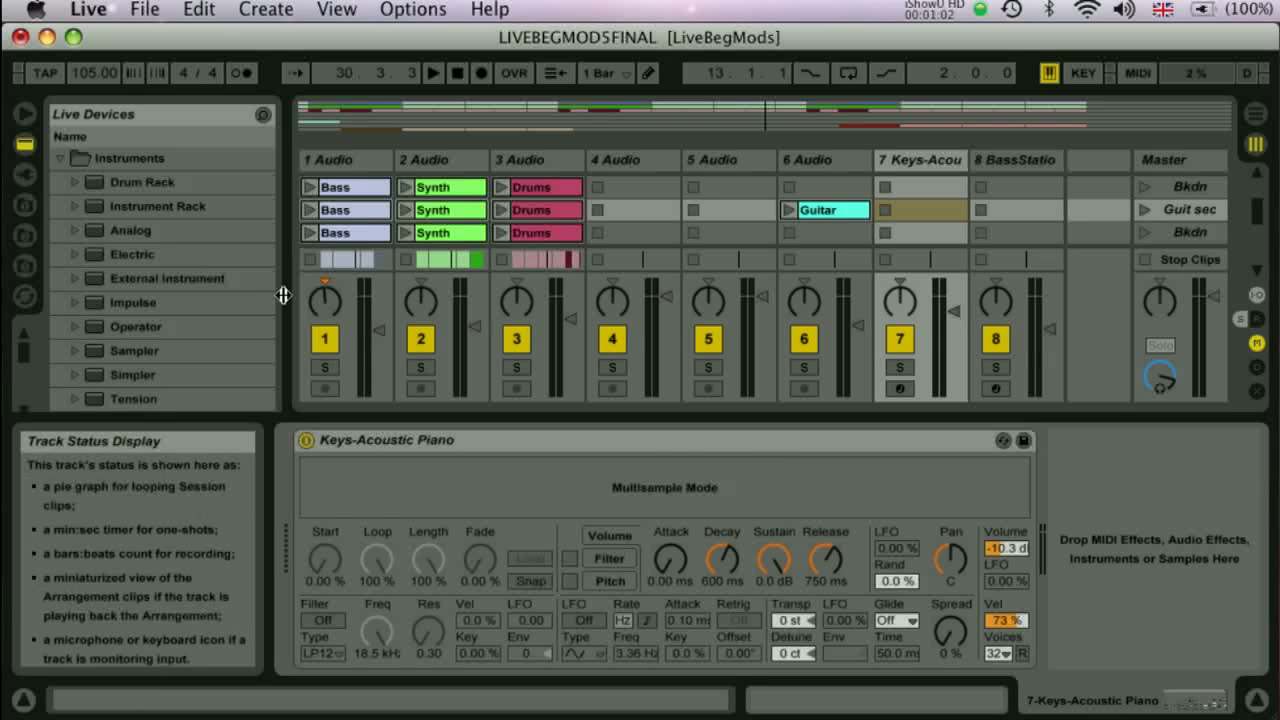
mouse_move(287, 299)
mouse_down()
mouse_move(400, 299)
mouse_move(191, 299)
mouse_move(268, 303)
mouse_up()
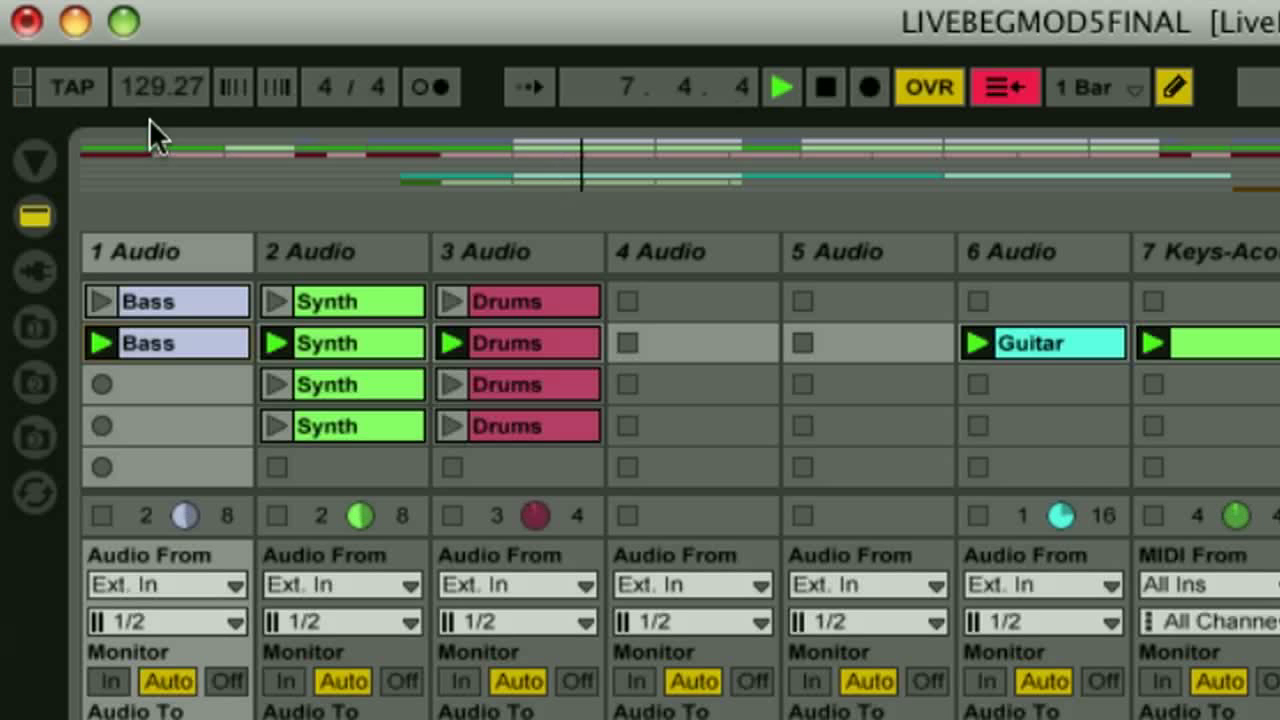
click(149, 95)
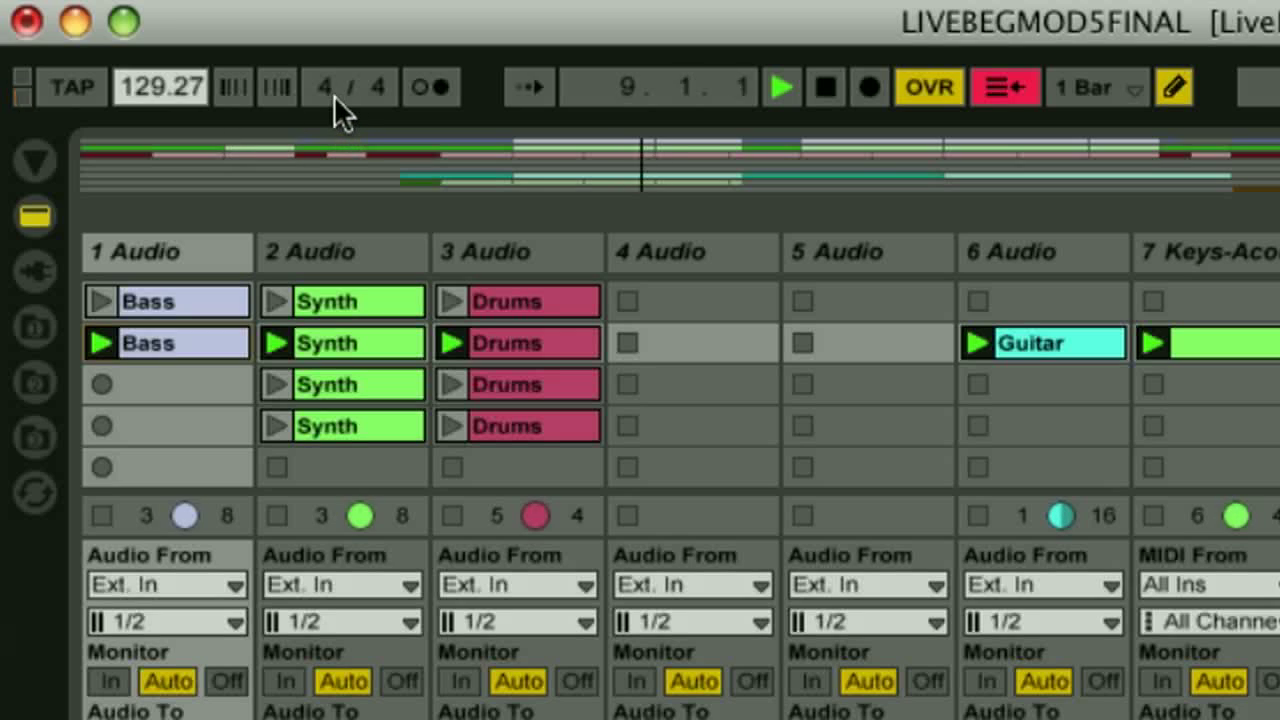
click(334, 95)
click(155, 96)
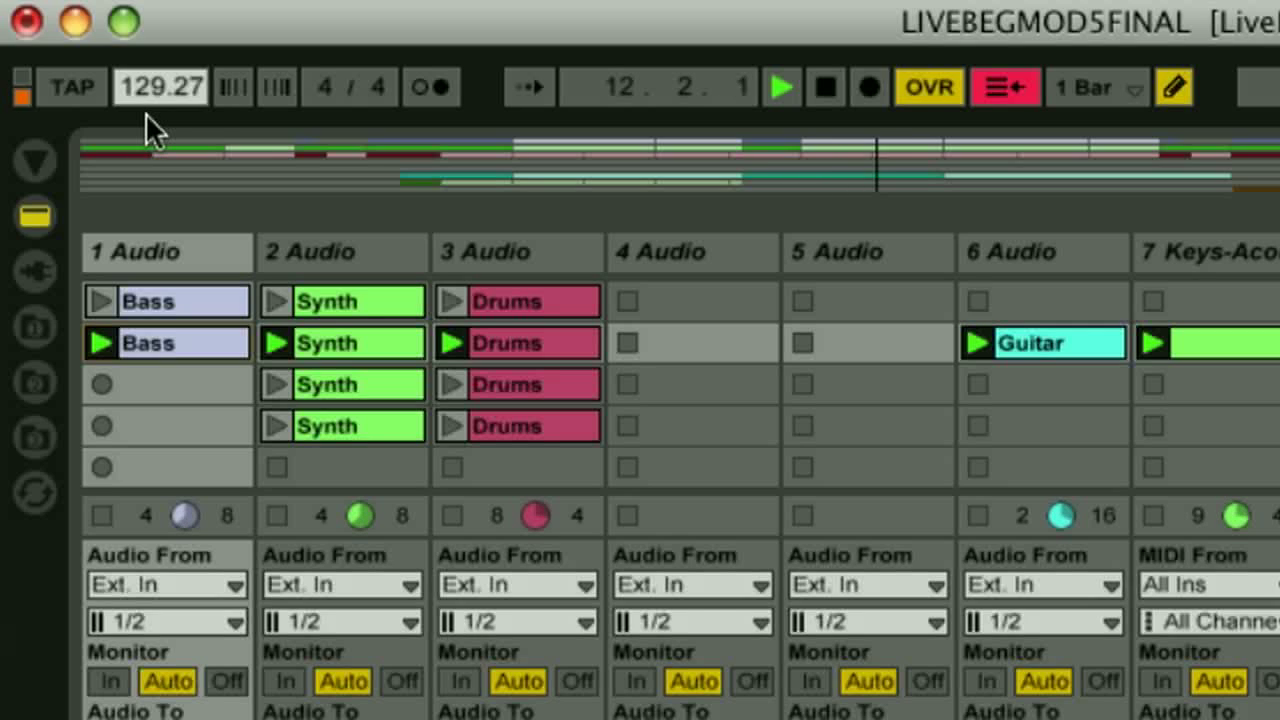
click(326, 96)
click(379, 90)
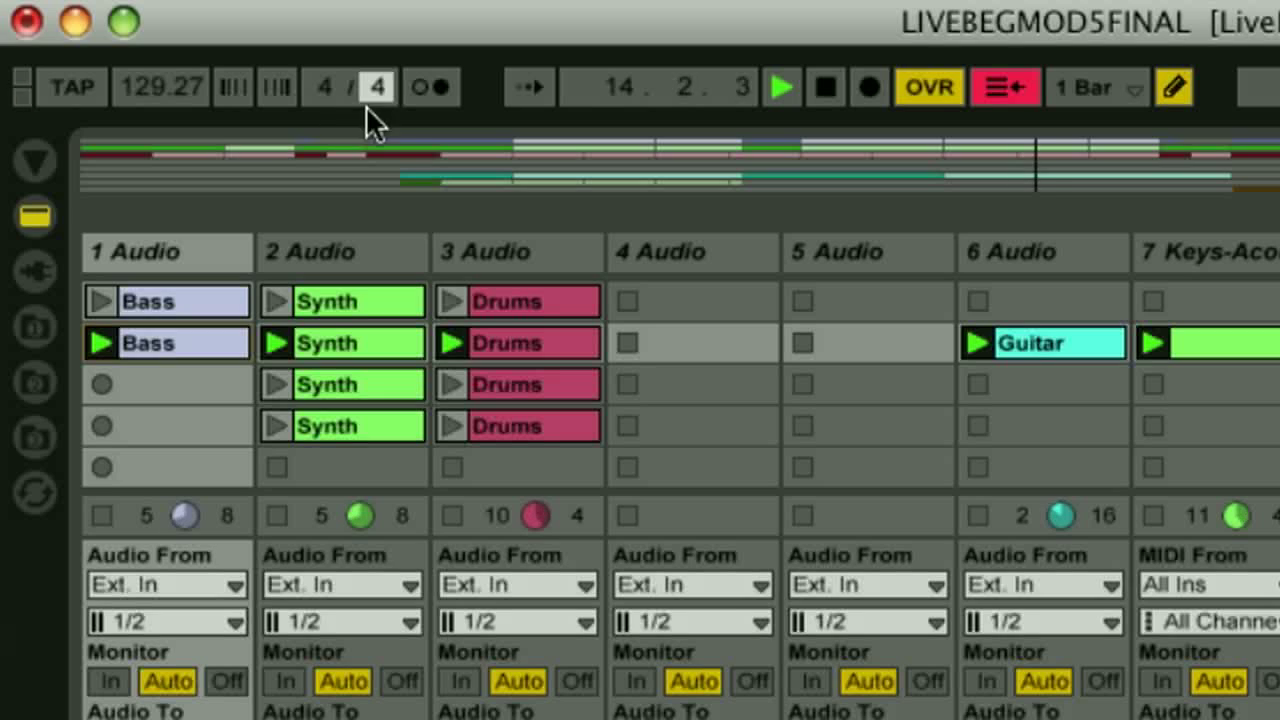